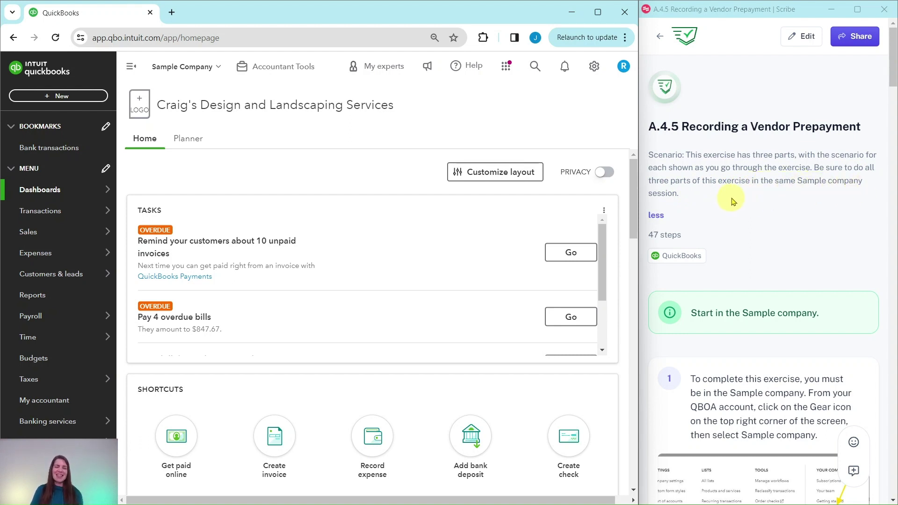
# Step: Read the exercise guide's introduction, the Part 1 scenario on the vendor deposit, and the first instructions for creating the prepayment account
pyautogui.scroll(-5, 737, 192)
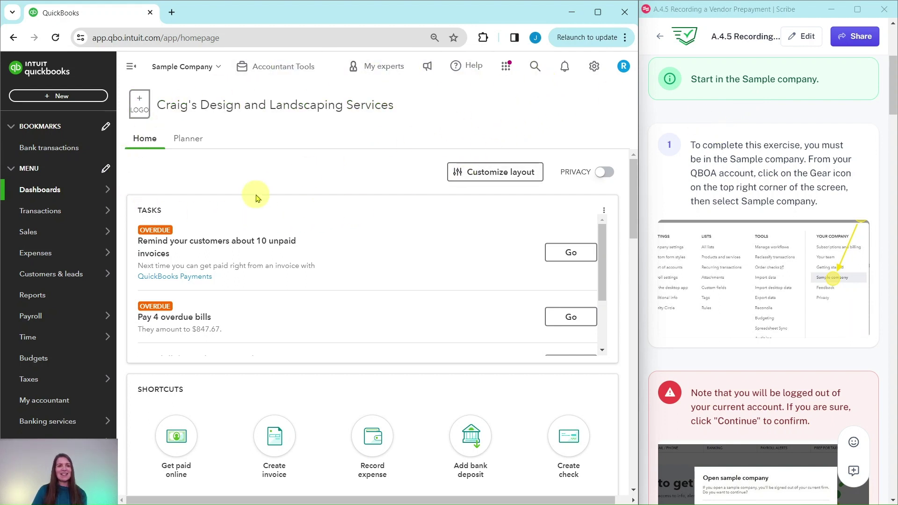
pyautogui.moveTo(730, 231)
pyautogui.scroll(-10, 730, 231)
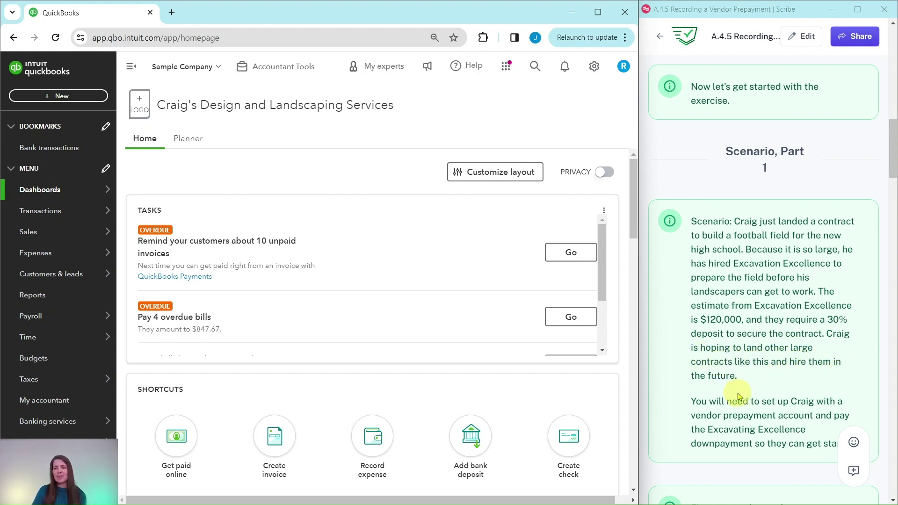
pyautogui.scroll(-1, 740, 398)
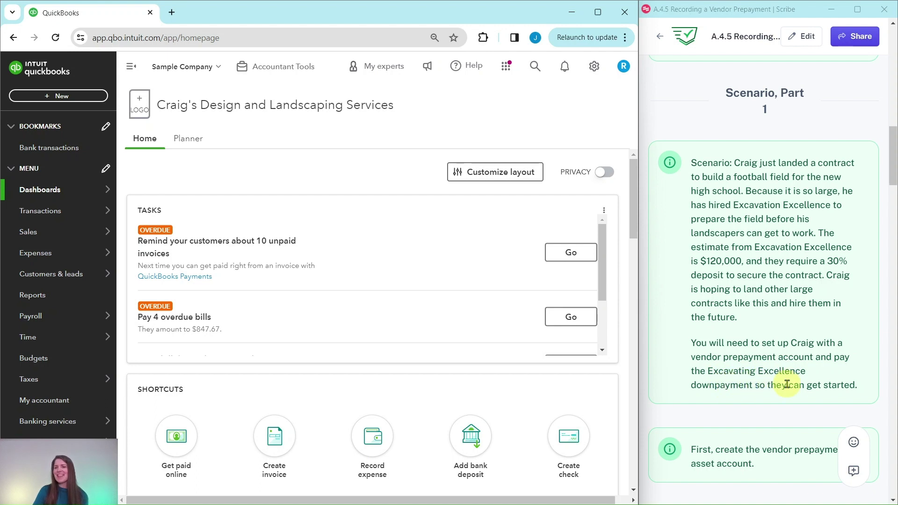
pyautogui.scroll(-6, 785, 323)
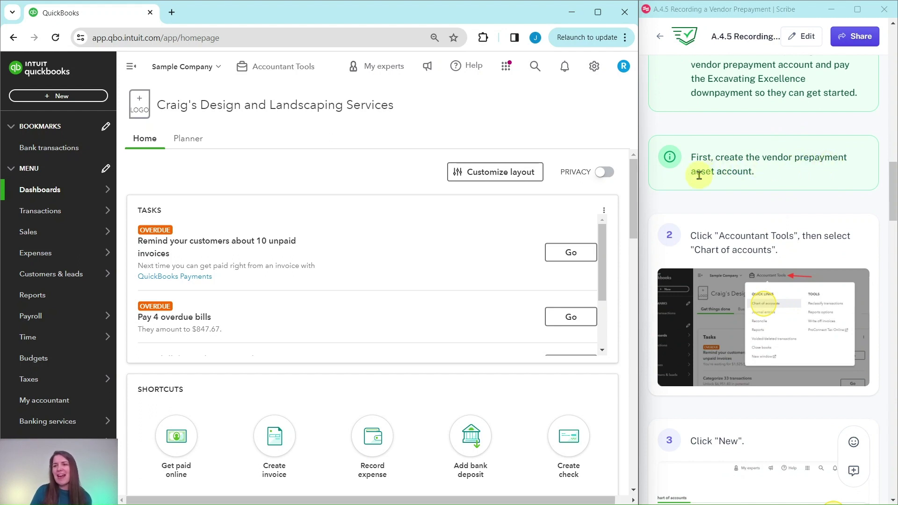
pyautogui.scroll(-1, 748, 174)
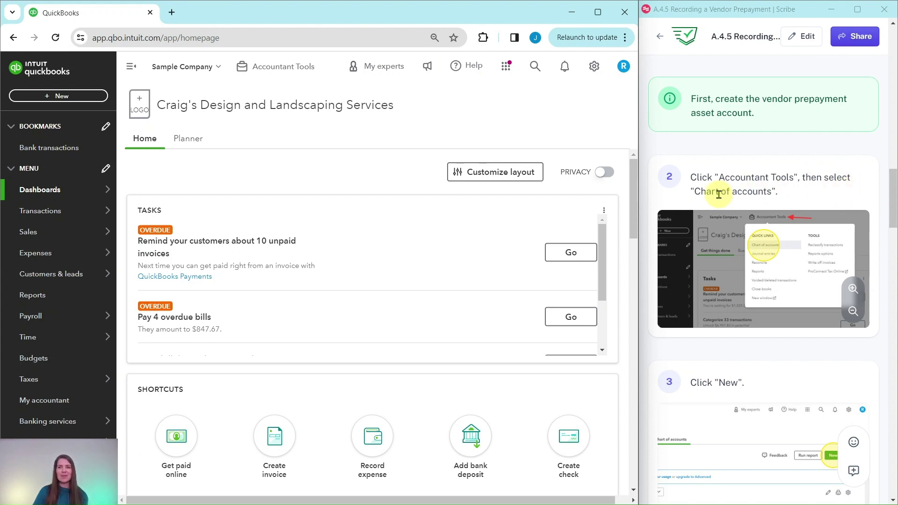
# Step: Open the chart of accounts and start a new account of the Assets type
pyautogui.click(276, 71)
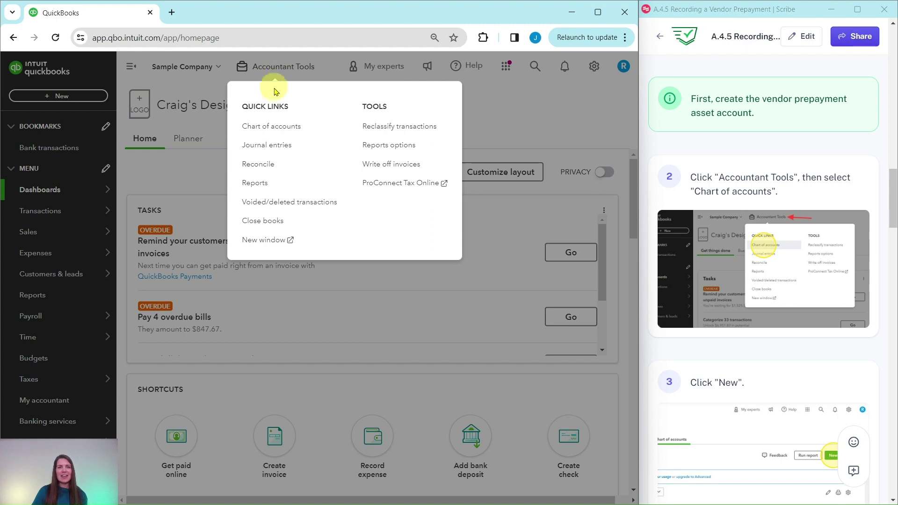
pyautogui.click(274, 131)
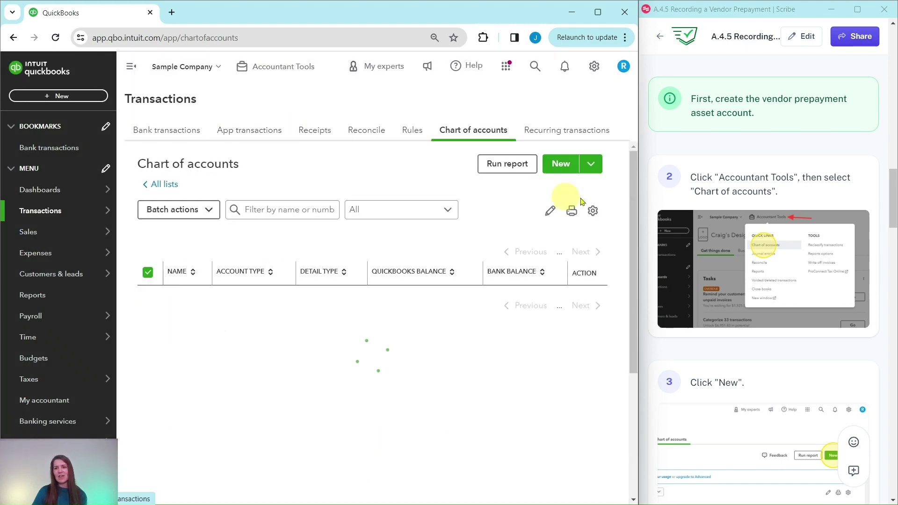
pyautogui.scroll(-2, 706, 206)
pyautogui.scroll(-3, 706, 207)
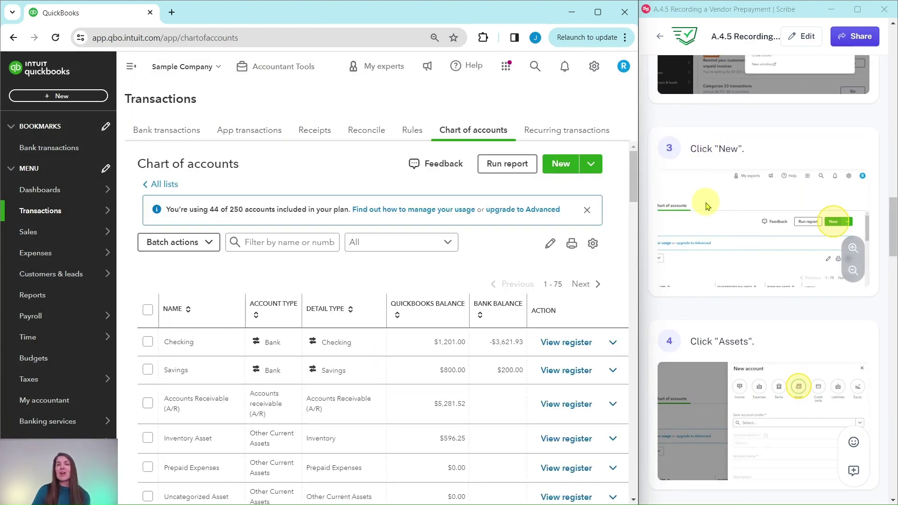
pyautogui.click(557, 166)
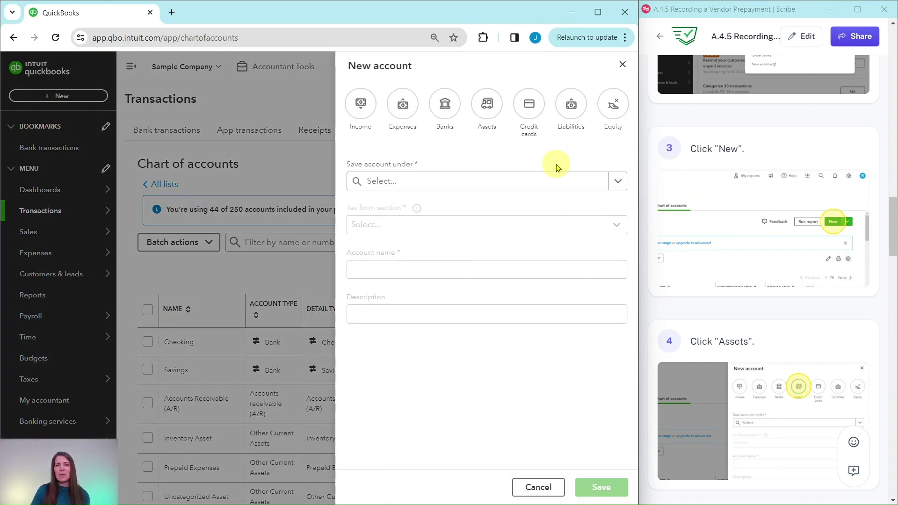
pyautogui.click(485, 109)
# Step: Save the new account under Other Current Assets and set its tax form section to Other Current Assets
pyautogui.scroll(-9, 748, 210)
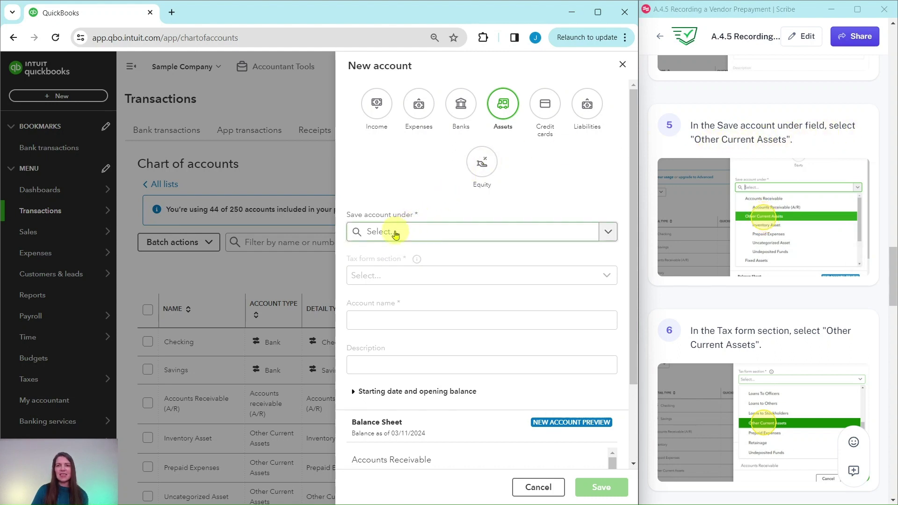
pyautogui.click(412, 233)
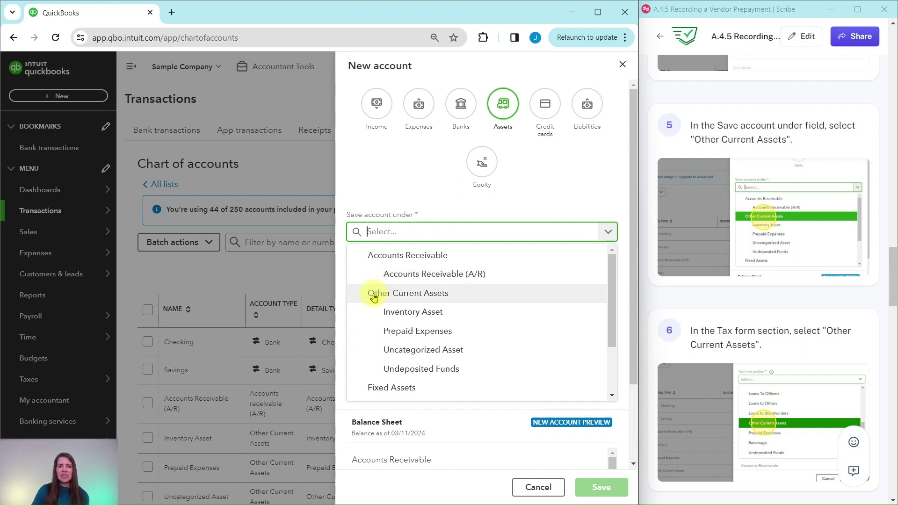
pyautogui.click(408, 298)
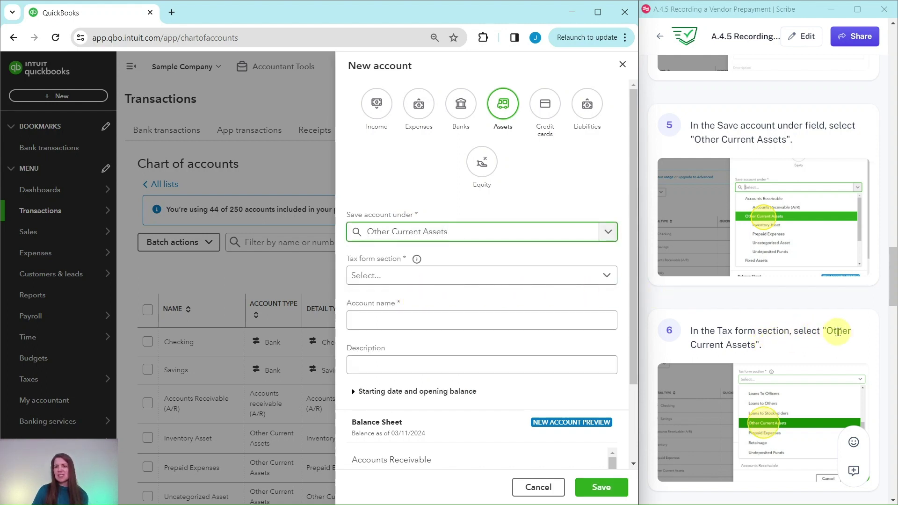
pyautogui.click(389, 280)
pyautogui.scroll(-3, 401, 311)
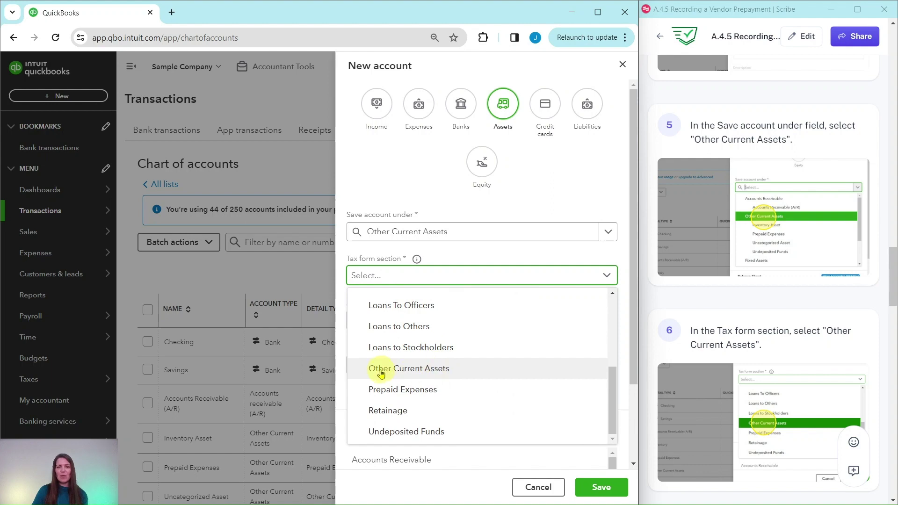
pyautogui.click(417, 376)
# Step: Name the new asset account "Vendor Prepayment" and save it
pyautogui.scroll(-6, 749, 356)
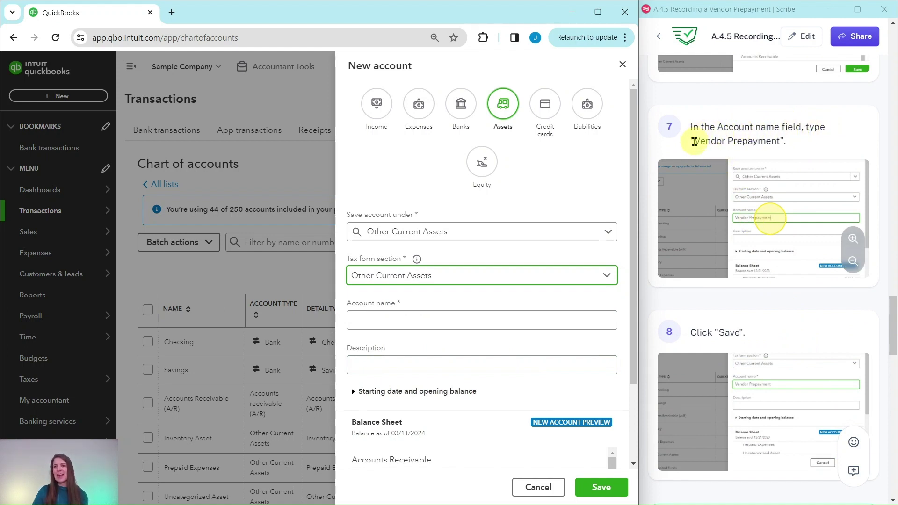
pyautogui.click(383, 320)
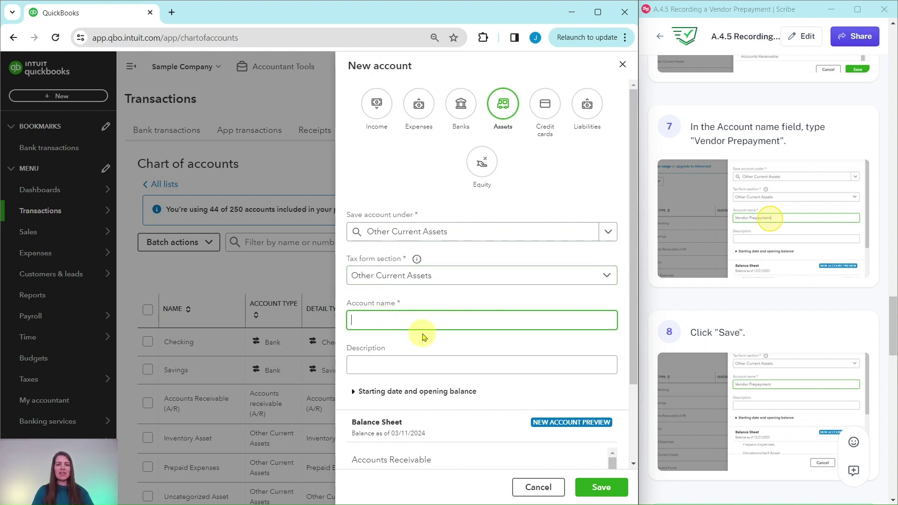
pyautogui.write('Vendor Prepayment')
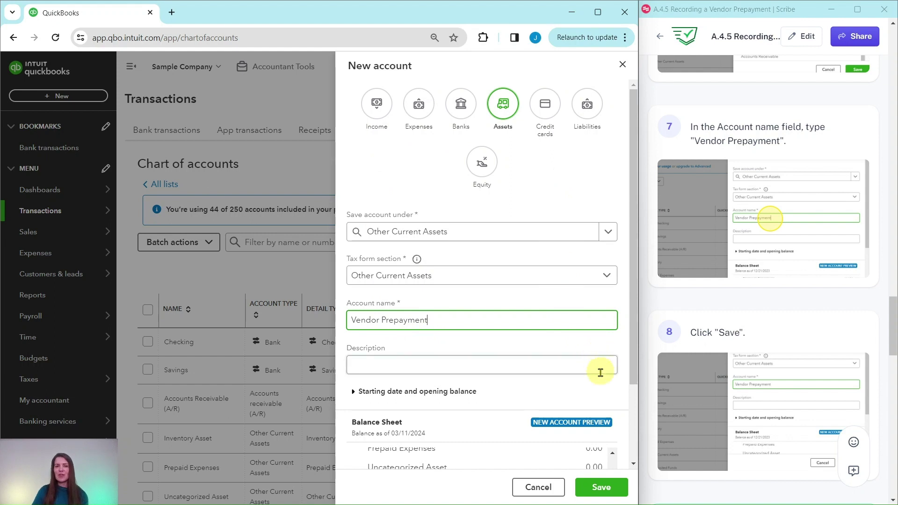
pyautogui.click(602, 489)
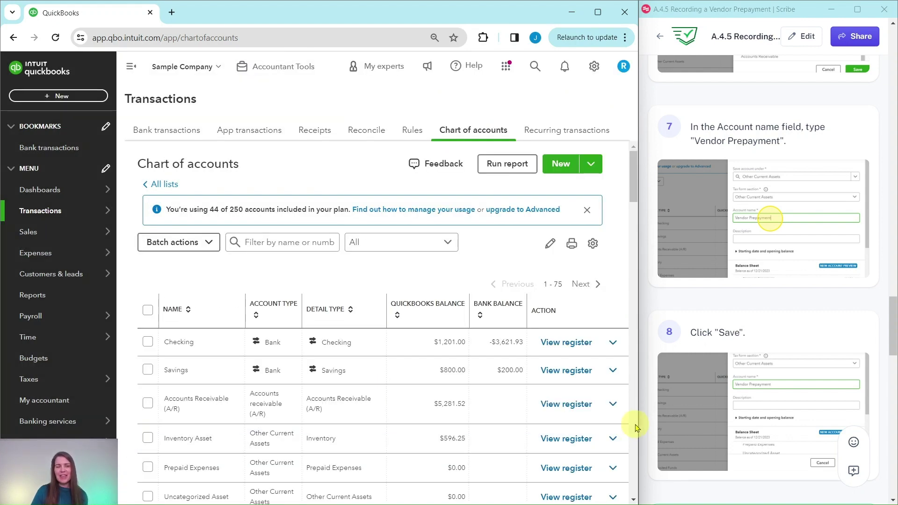
# Step: Check the guide's instructions for the 30% deposit and create a new vendor expense transaction
pyautogui.scroll(-7, 759, 315)
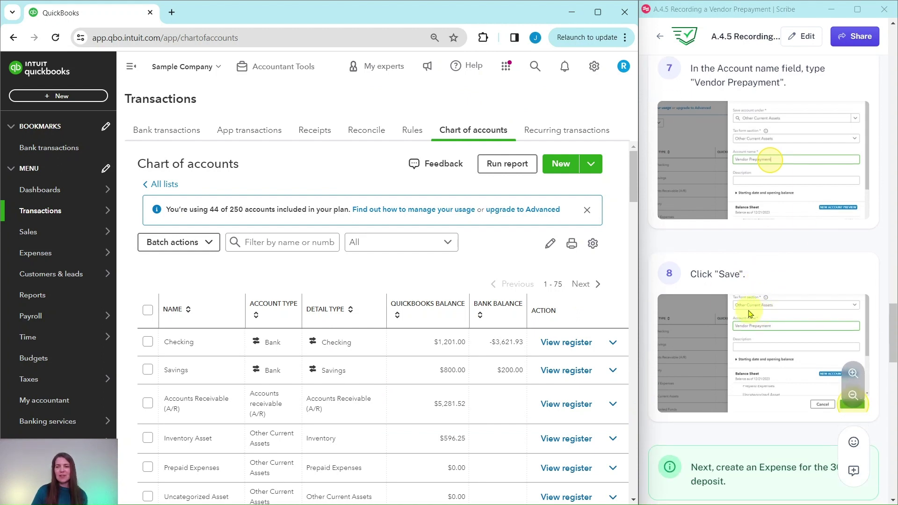
pyautogui.scroll(-3, 738, 297)
pyautogui.scroll(1, 732, 257)
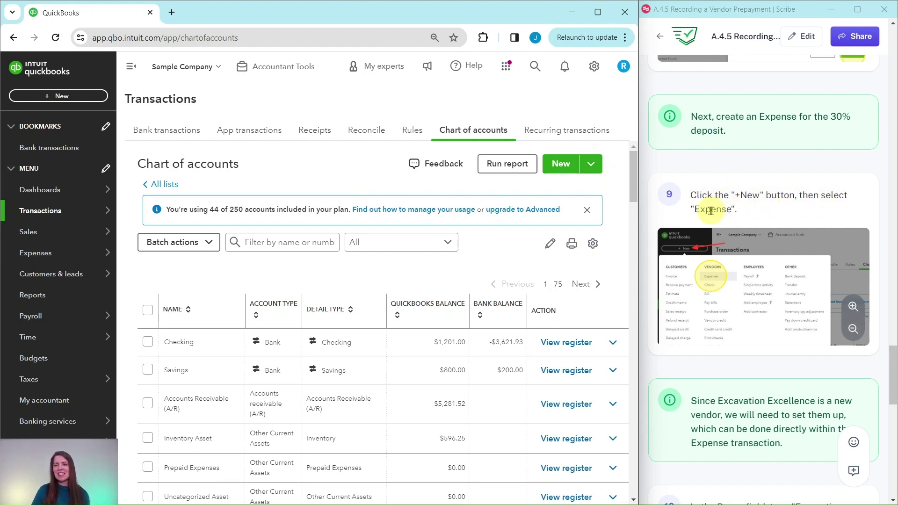
pyautogui.click(57, 99)
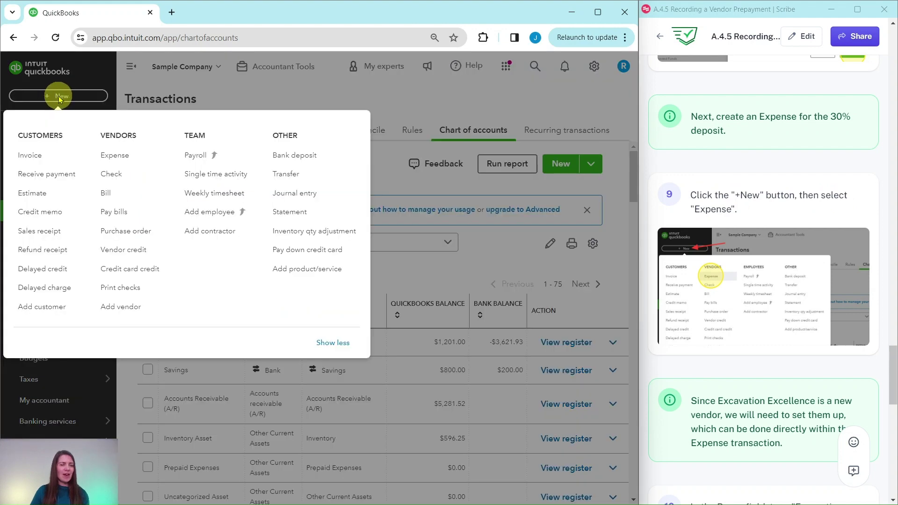
pyautogui.click(115, 155)
# Step: Add "Excavation Excellence" as a new vendor from the expense's payee field and save the vendor record
pyautogui.scroll(-6, 754, 257)
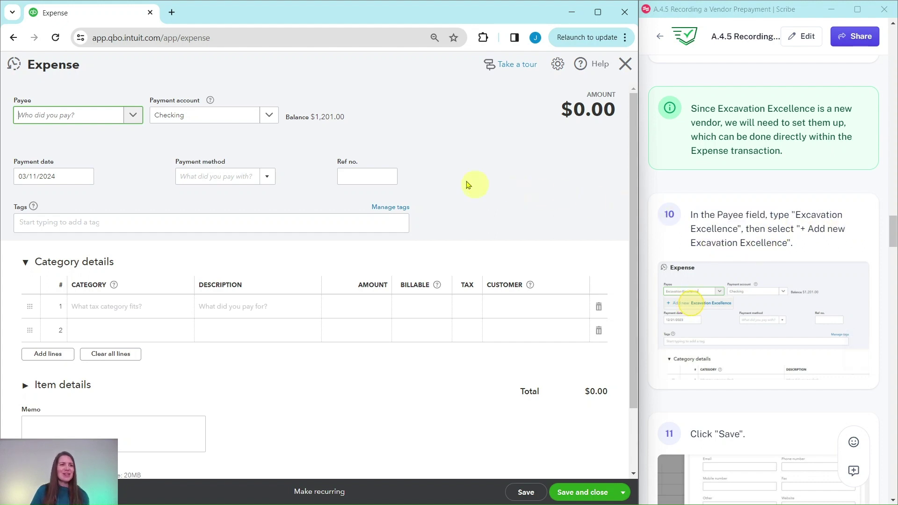
pyautogui.click(62, 117)
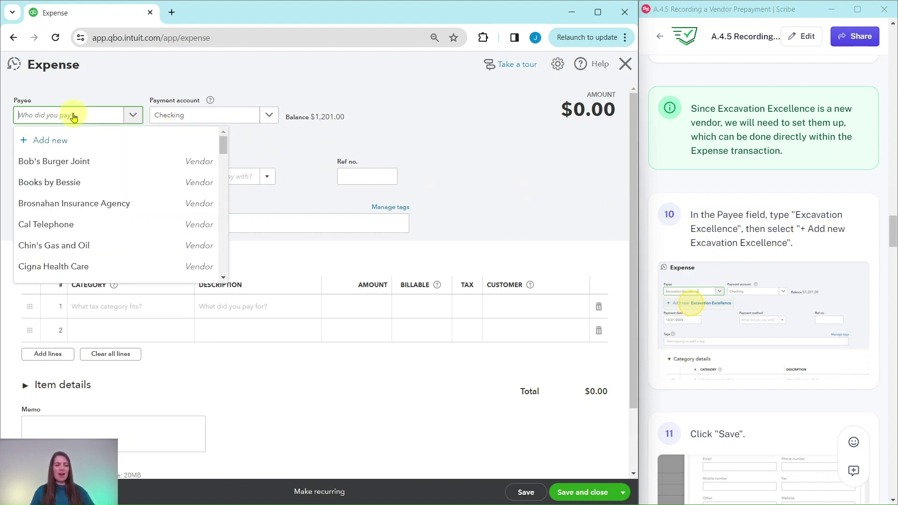
pyautogui.write('Exca')
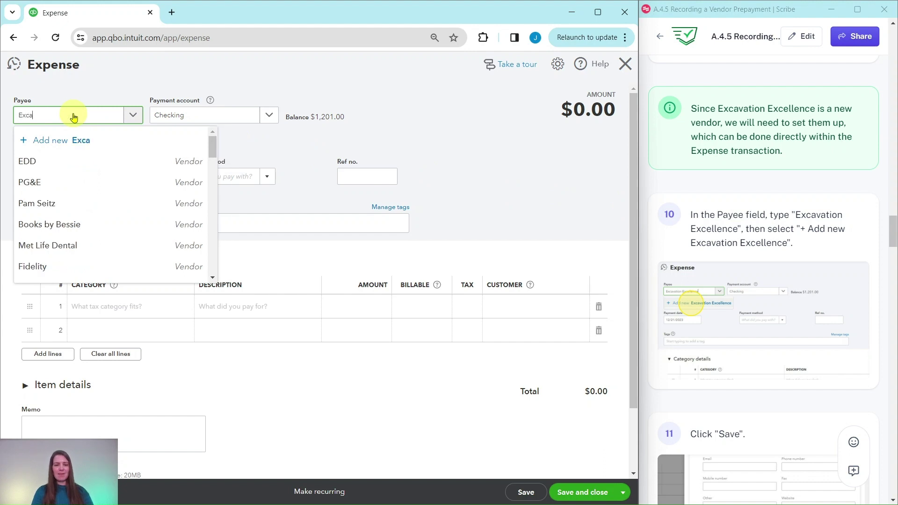
pyautogui.write('vation ')
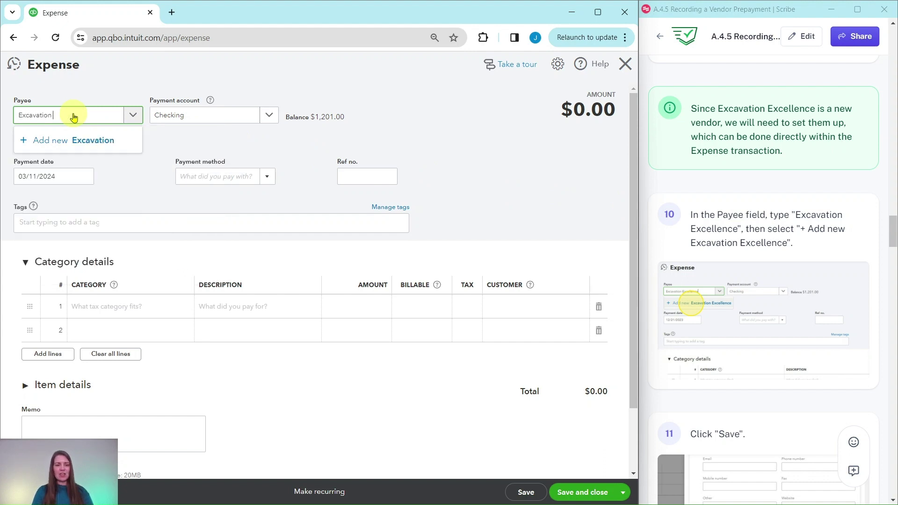
pyautogui.write('Excellence')
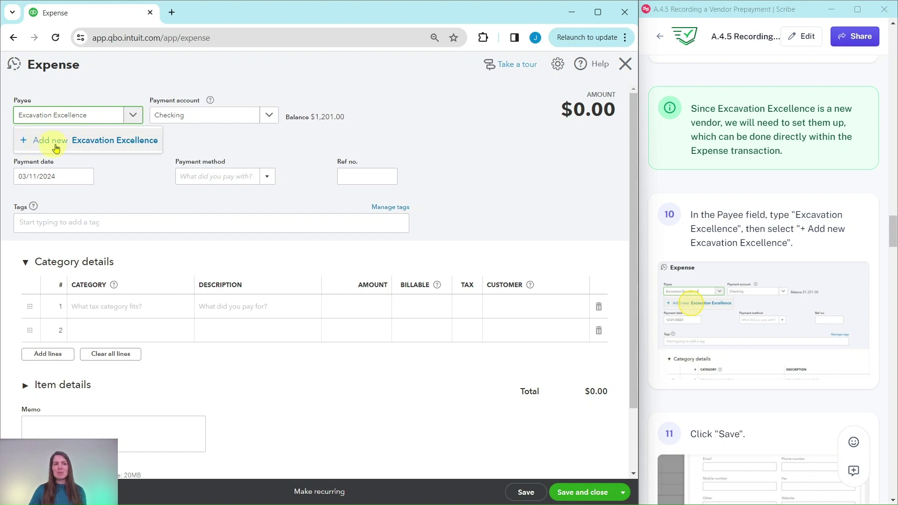
pyautogui.click(96, 145)
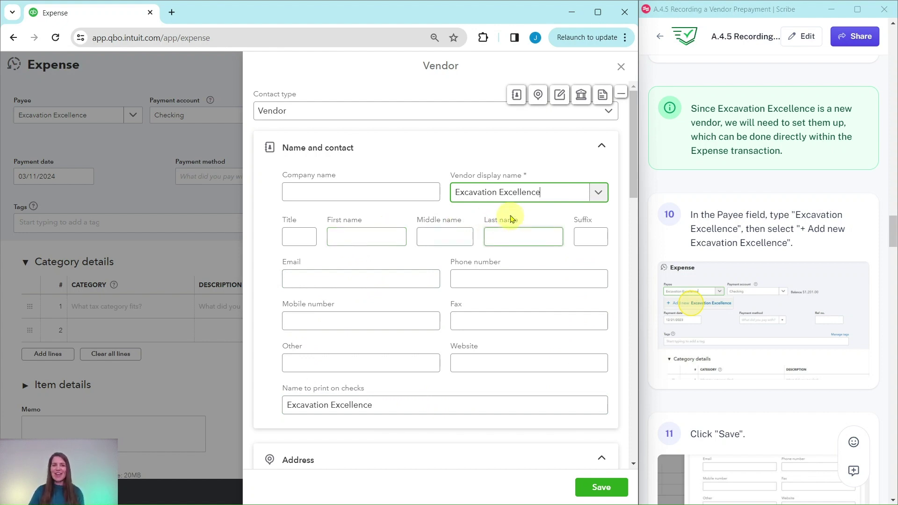
pyautogui.click(607, 487)
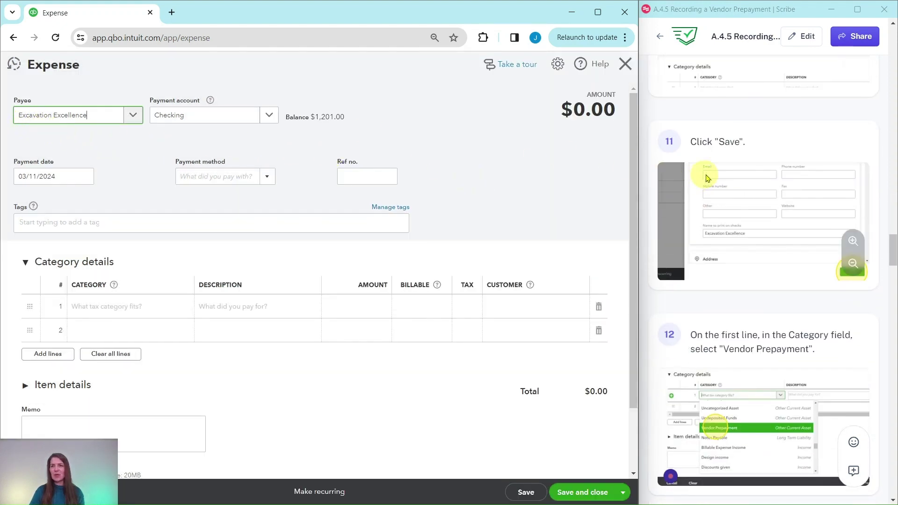
# Step: Set the category of the expense's first line to Vendor Prepayment
pyautogui.scroll(3, 706, 180)
pyautogui.scroll(-8, 763, 281)
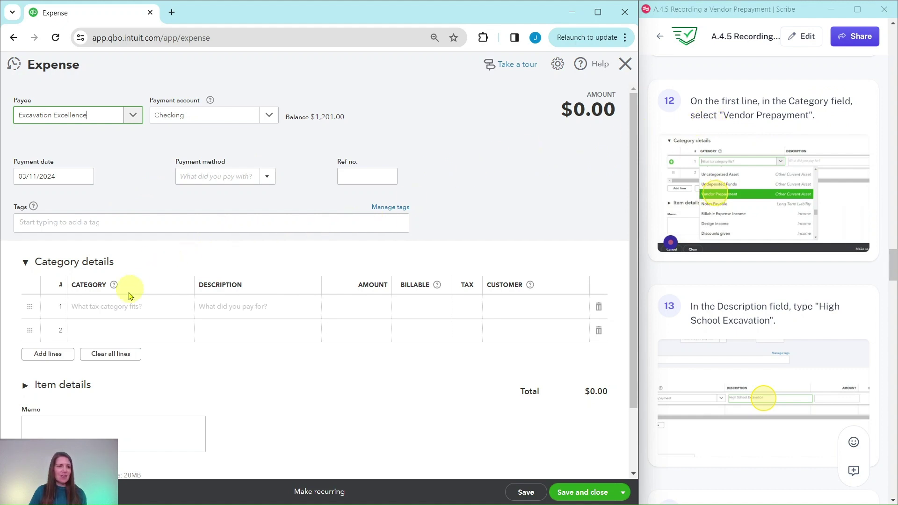
pyautogui.click(134, 310)
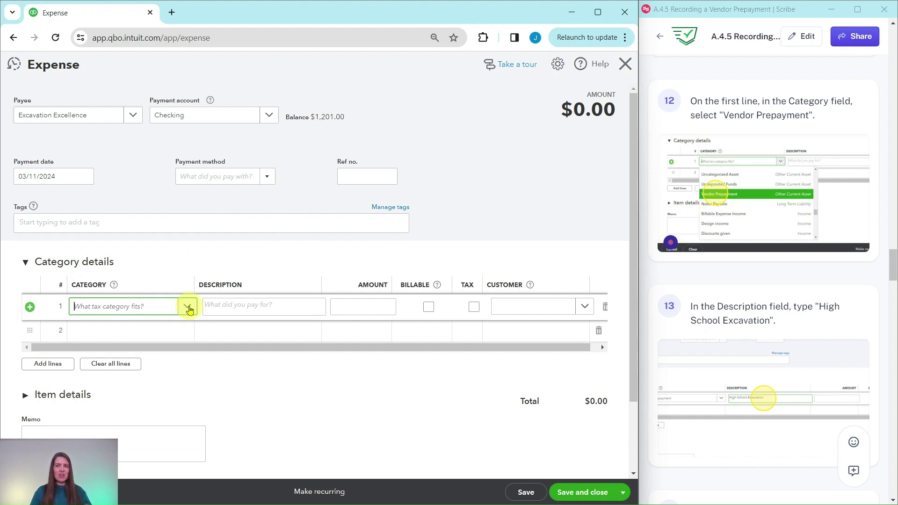
pyautogui.write('vendor')
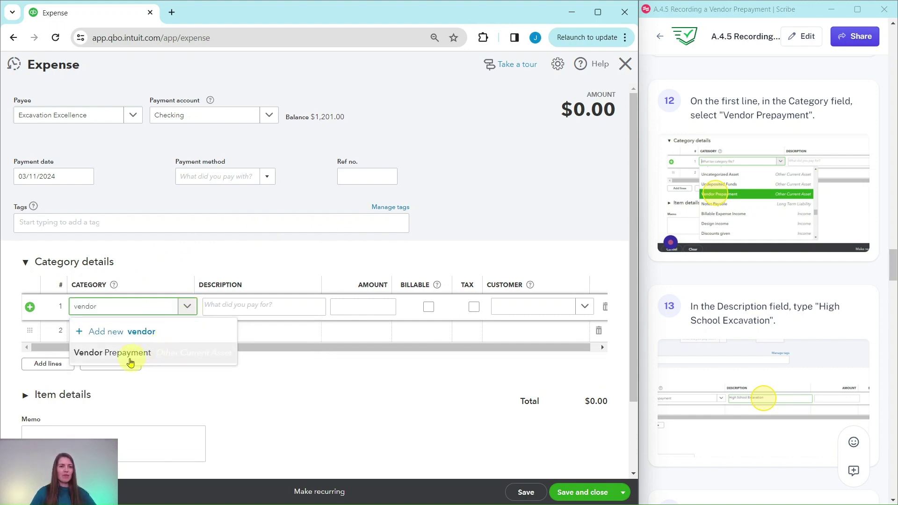
pyautogui.click(110, 354)
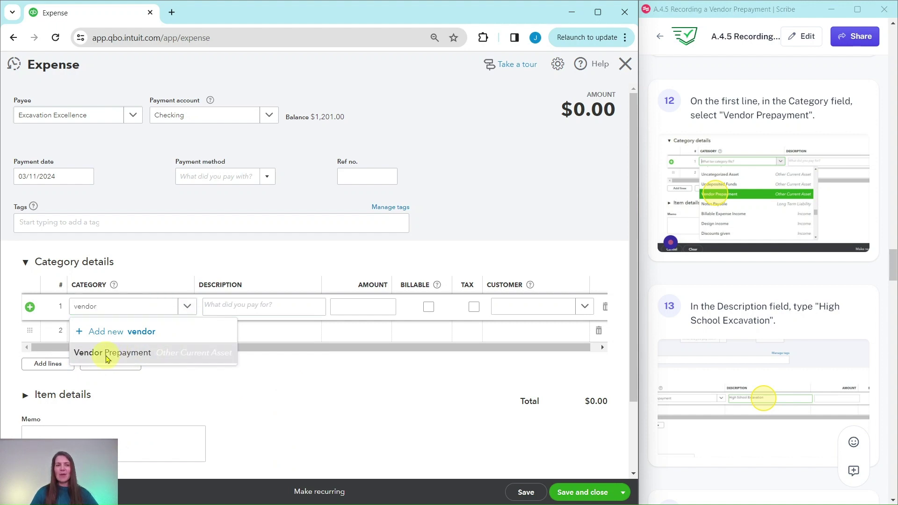
# Step: Describe the first expense line as "High School Excavation" and set its amount to 36000
pyautogui.scroll(-4, 762, 303)
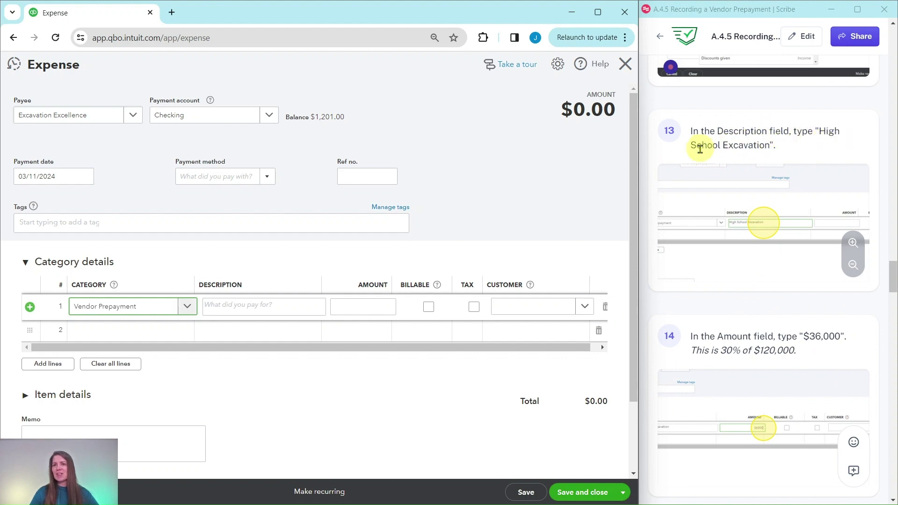
pyautogui.click(281, 307)
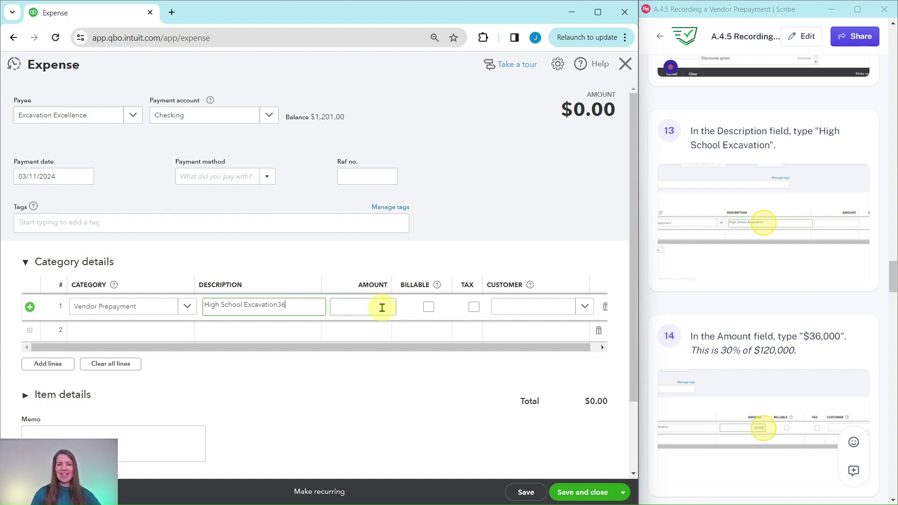
pyautogui.click(382, 307)
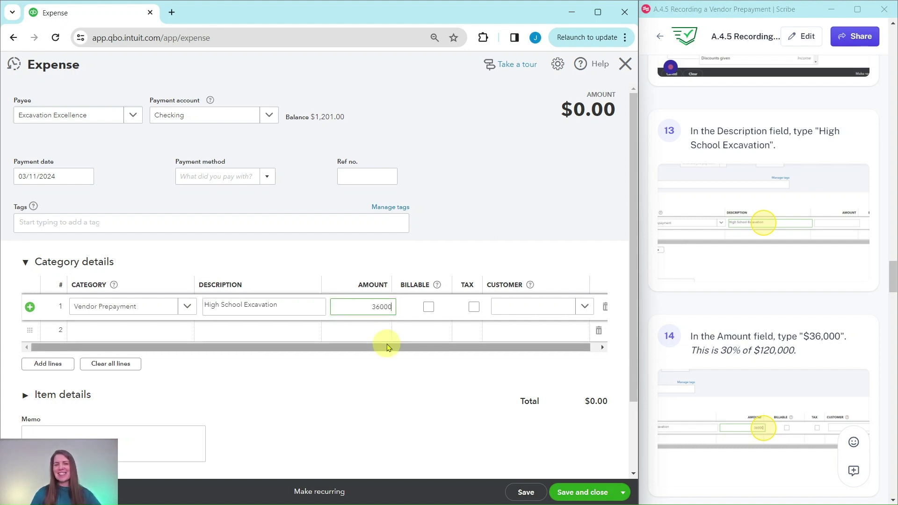
pyautogui.scroll(-7, 795, 313)
pyautogui.scroll(-3, 796, 317)
pyautogui.click(424, 409)
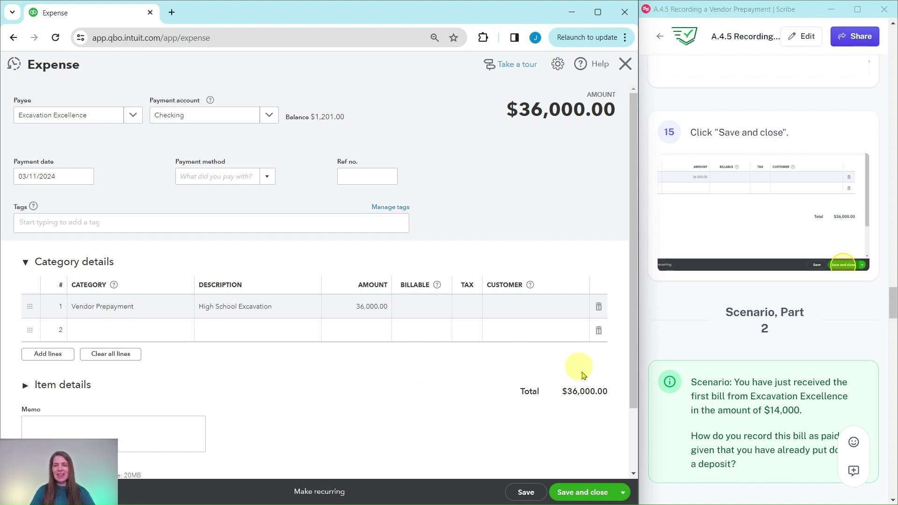
# Step: Save and close the deposit expense and create a new vendor bill
pyautogui.click(583, 493)
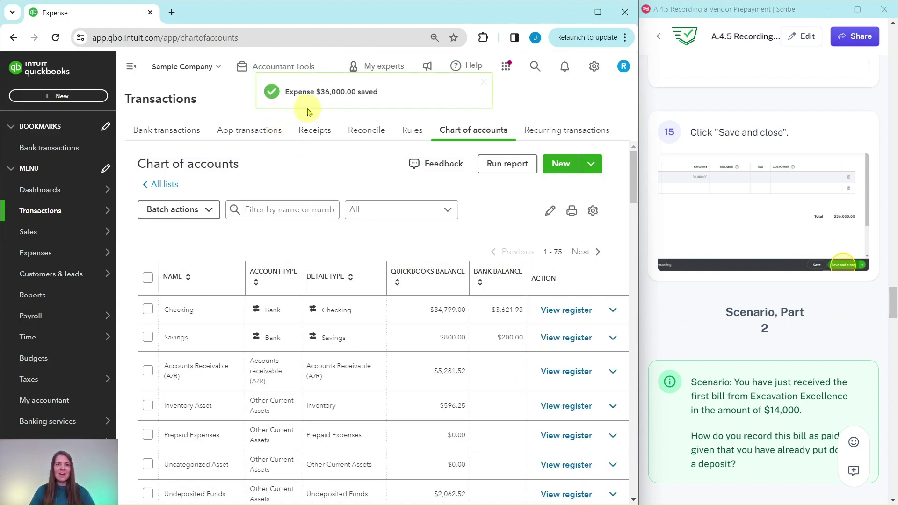
pyautogui.scroll(-5, 761, 222)
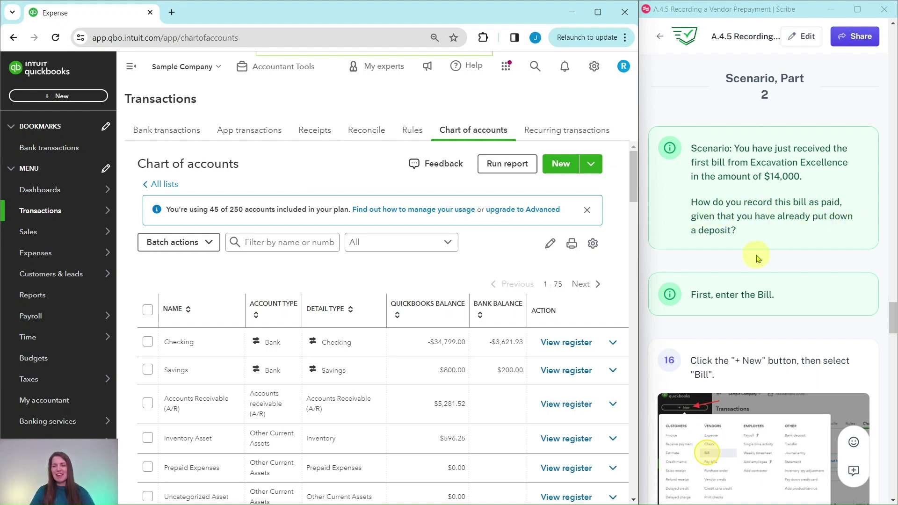
pyautogui.scroll(-4, 756, 258)
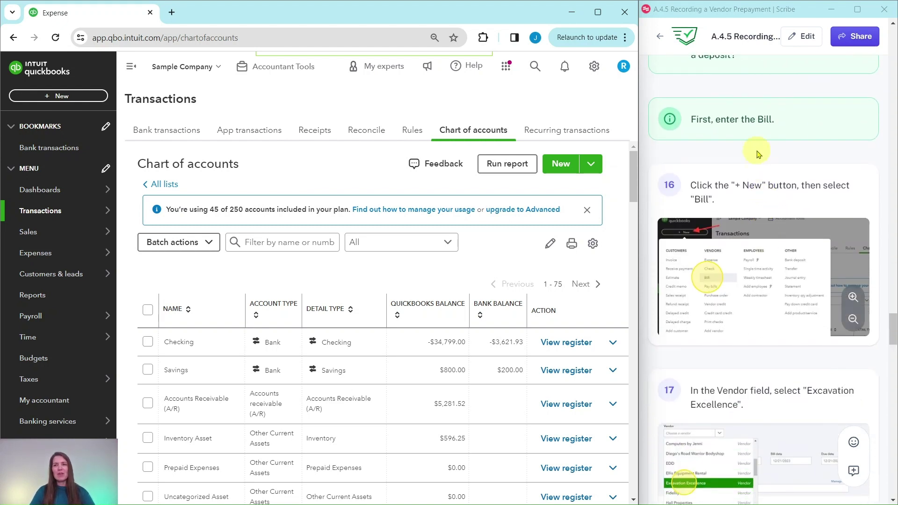
pyautogui.scroll(-1, 769, 147)
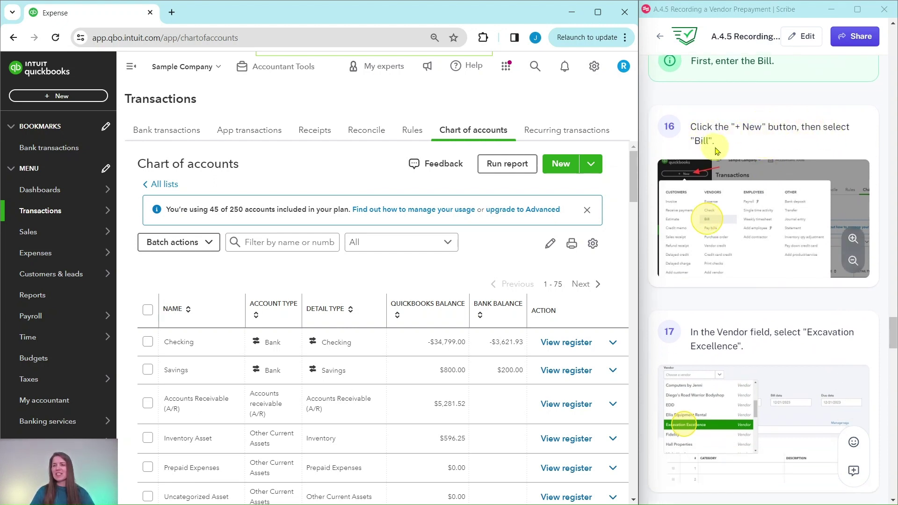
pyautogui.click(62, 97)
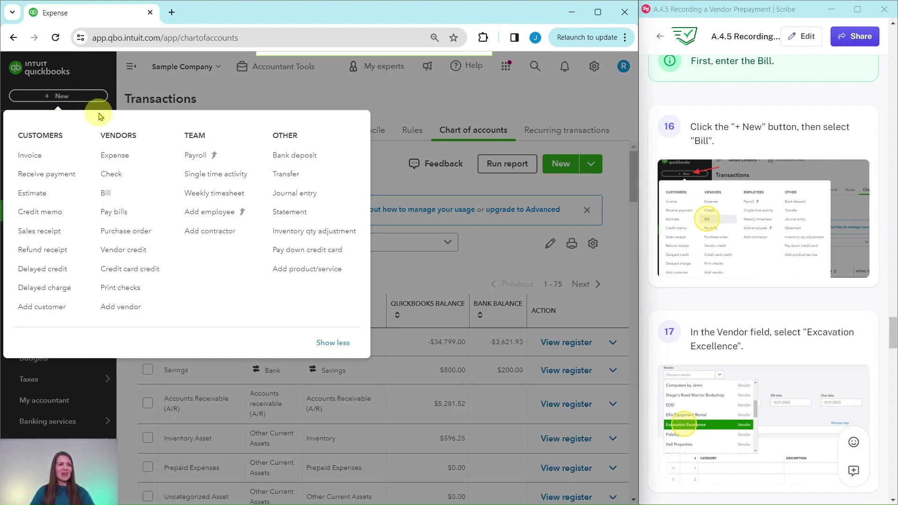
pyautogui.click(110, 196)
# Step: Dismiss the promotional pop-up and choose Excavation Excellence as the bill's vendor
pyautogui.scroll(-5, 746, 205)
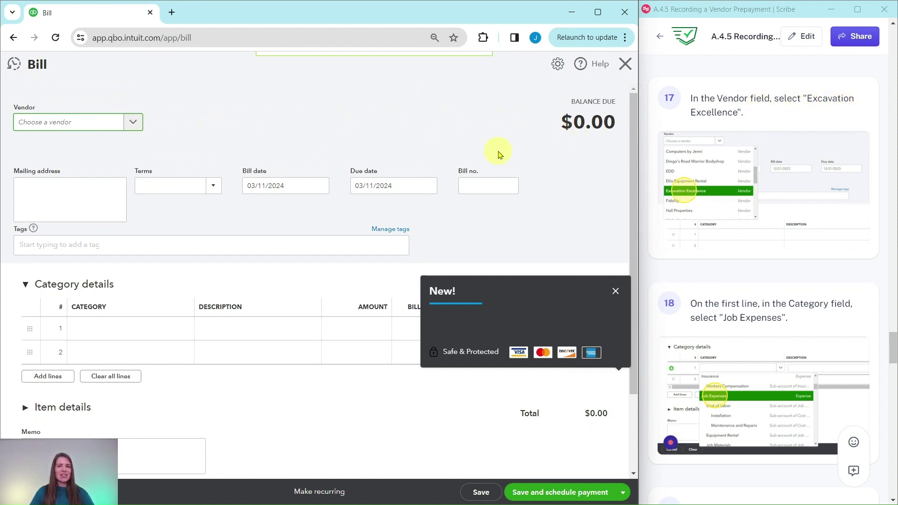
pyautogui.click(616, 291)
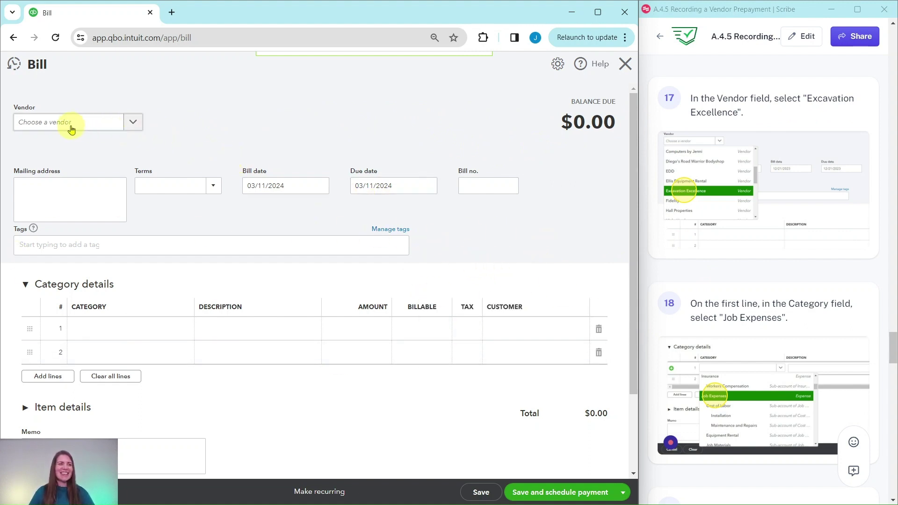
pyautogui.click(132, 123)
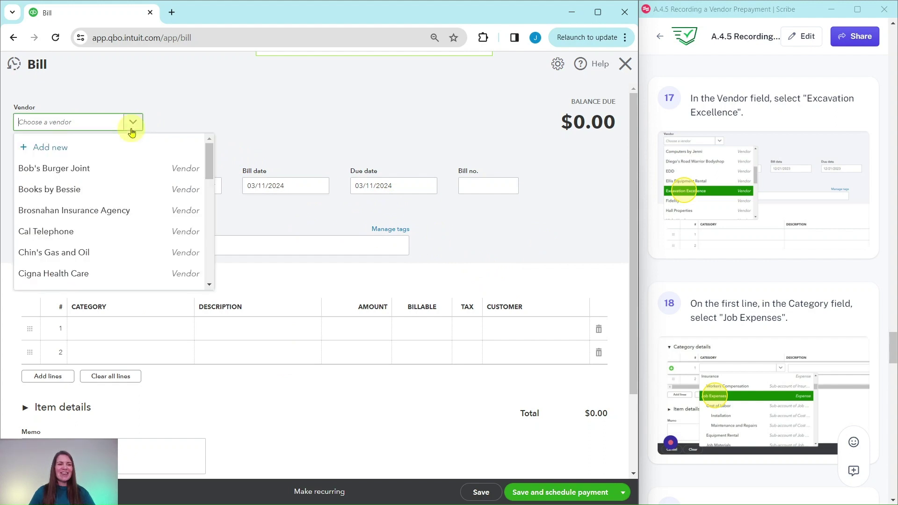
pyautogui.scroll(-3, 132, 171)
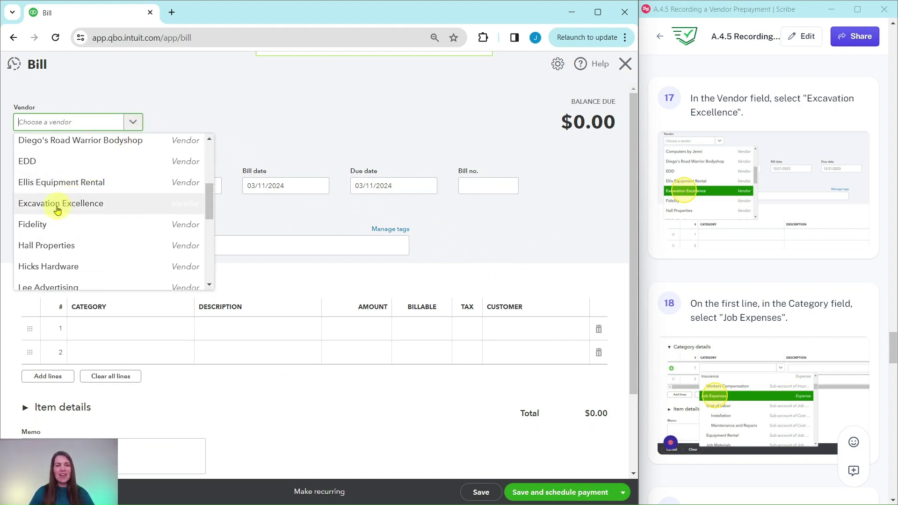
pyautogui.click(58, 208)
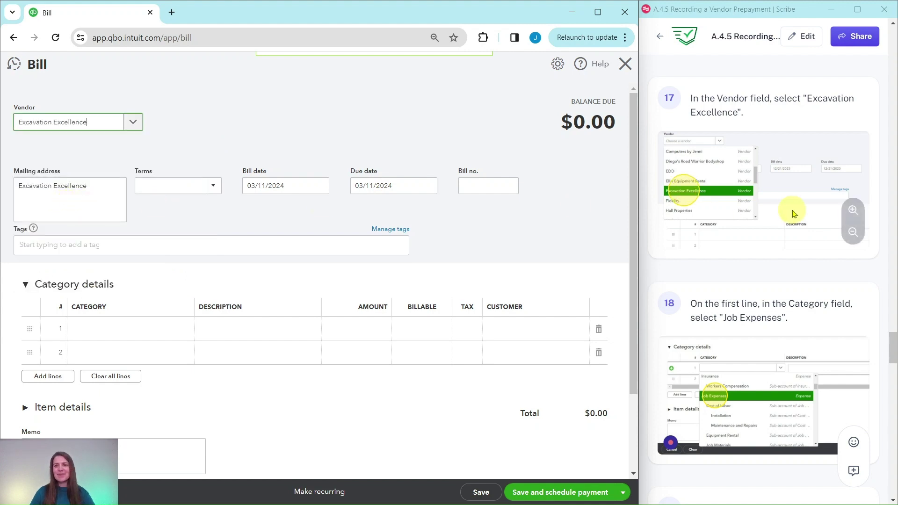
# Step: Set the category of the bill's first line to Job Expenses
pyautogui.scroll(-3, 794, 213)
pyautogui.scroll(-2, 790, 205)
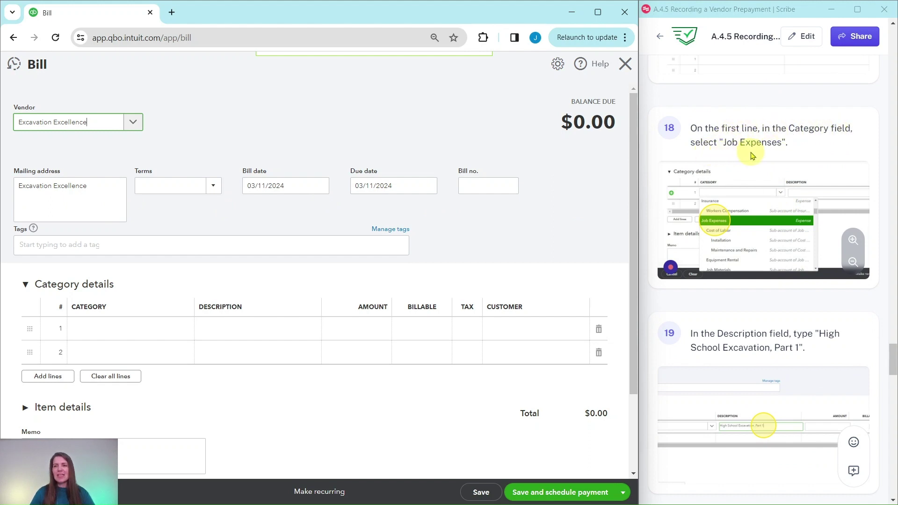
pyautogui.click(116, 333)
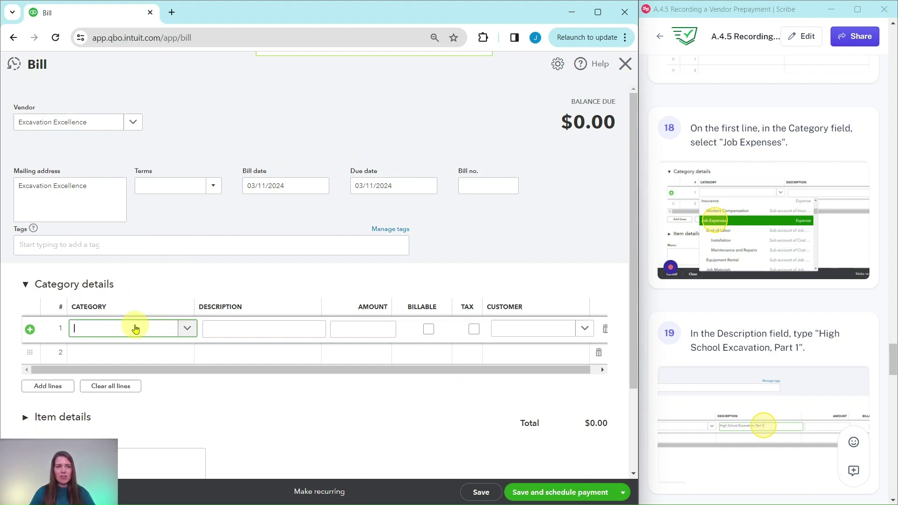
pyautogui.click(187, 329)
pyautogui.scroll(-3, 220, 366)
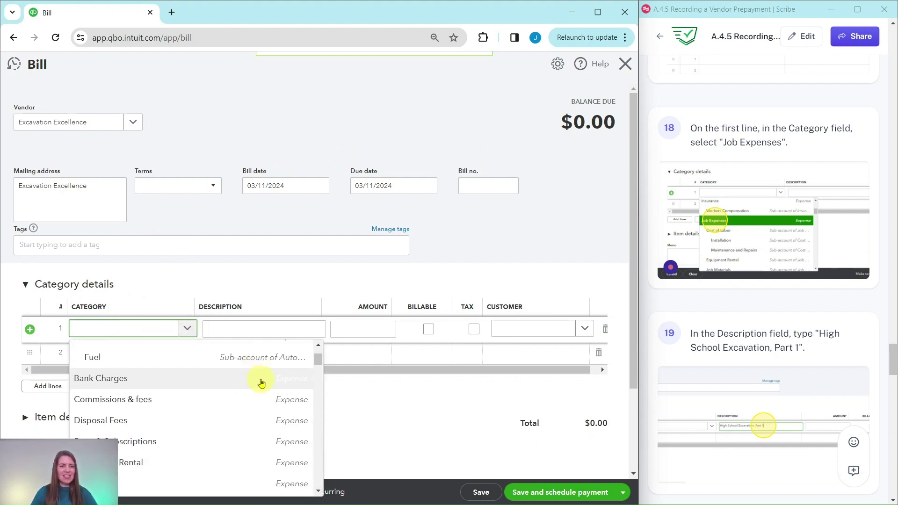
pyautogui.scroll(-1, 397, 379)
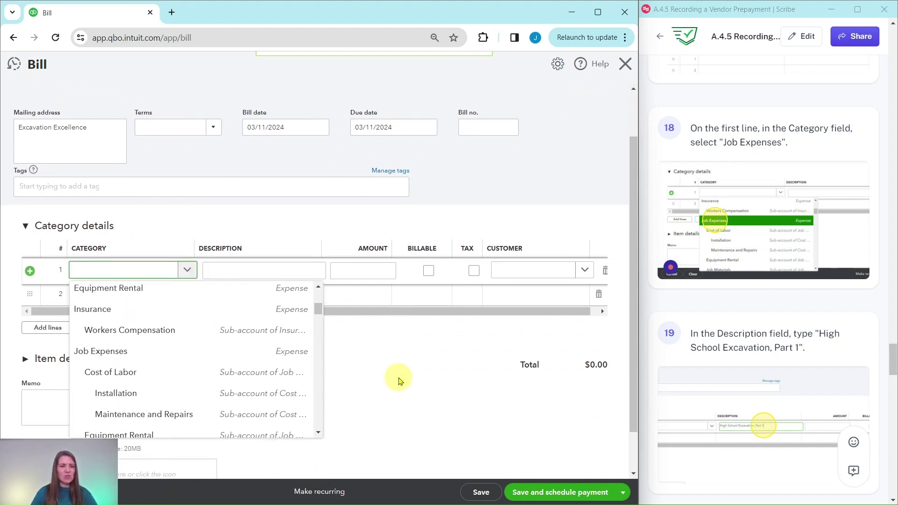
pyautogui.click(87, 357)
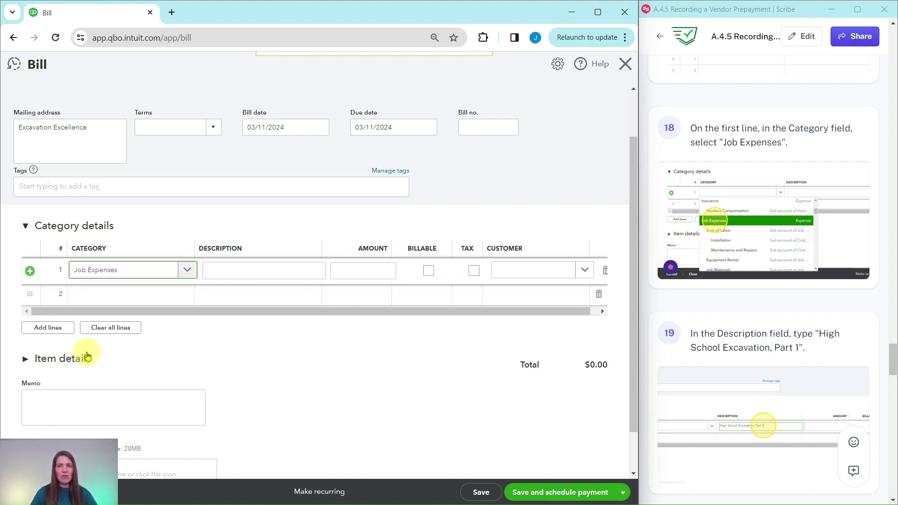
# Step: Describe the bill's first line as "High School Excavation, Part 1" and set its amount to 14000
pyautogui.scroll(-3, 801, 330)
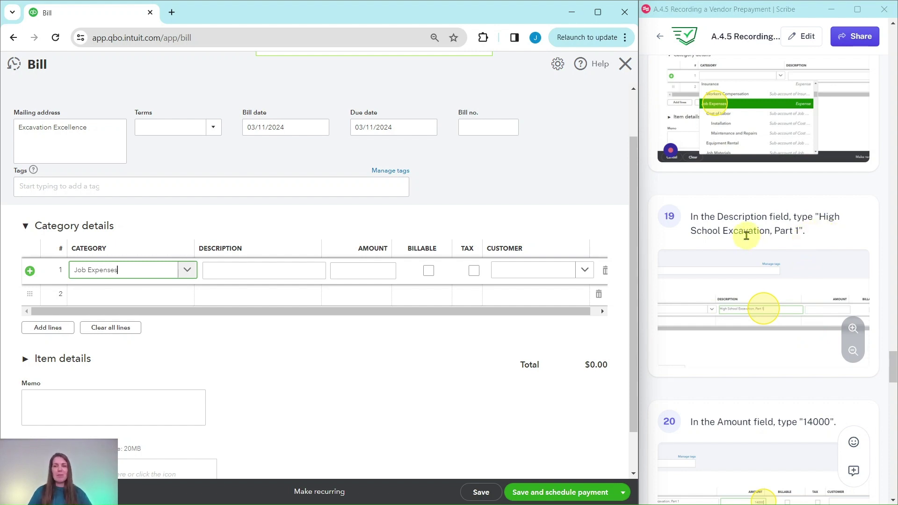
pyautogui.click(245, 269)
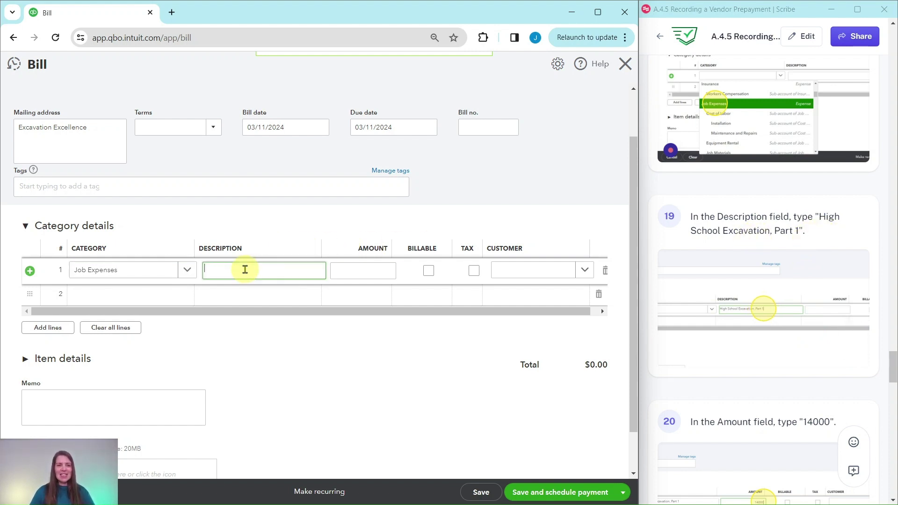
pyautogui.write('High School Excavation, Part 1')
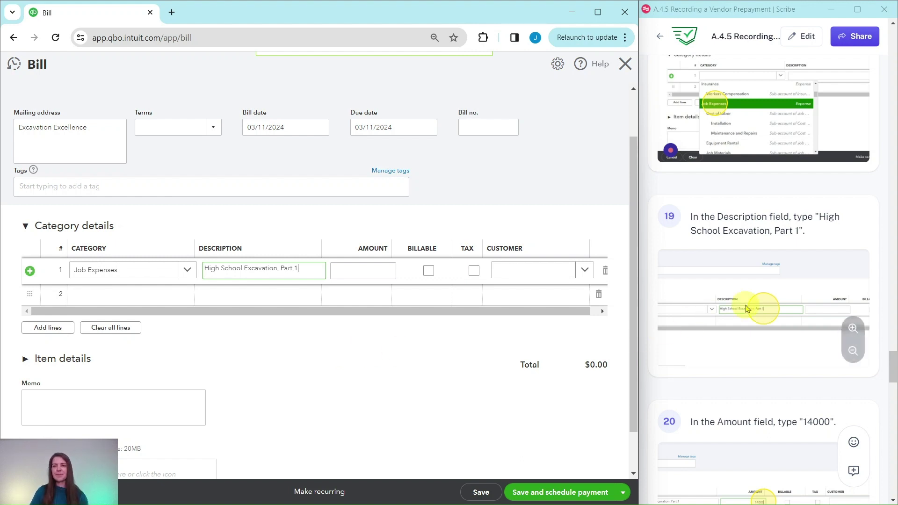
pyautogui.scroll(-3, 746, 307)
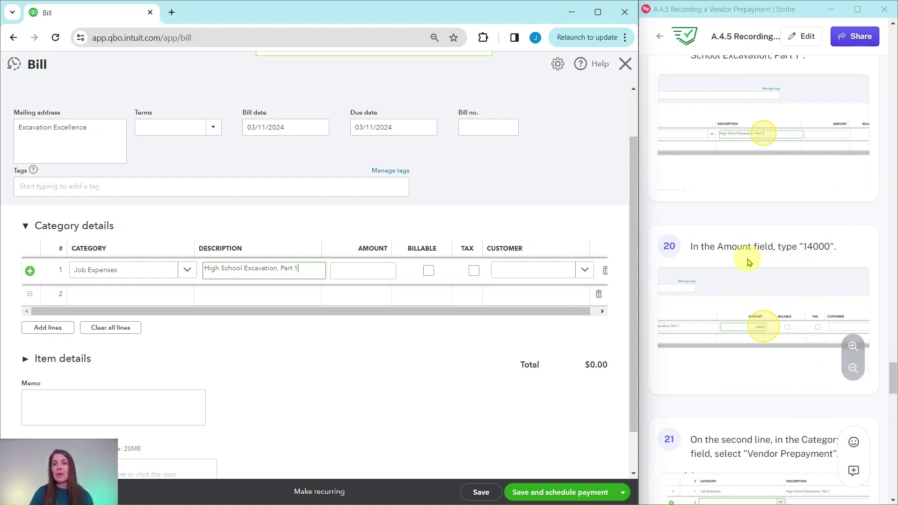
pyautogui.click(361, 271)
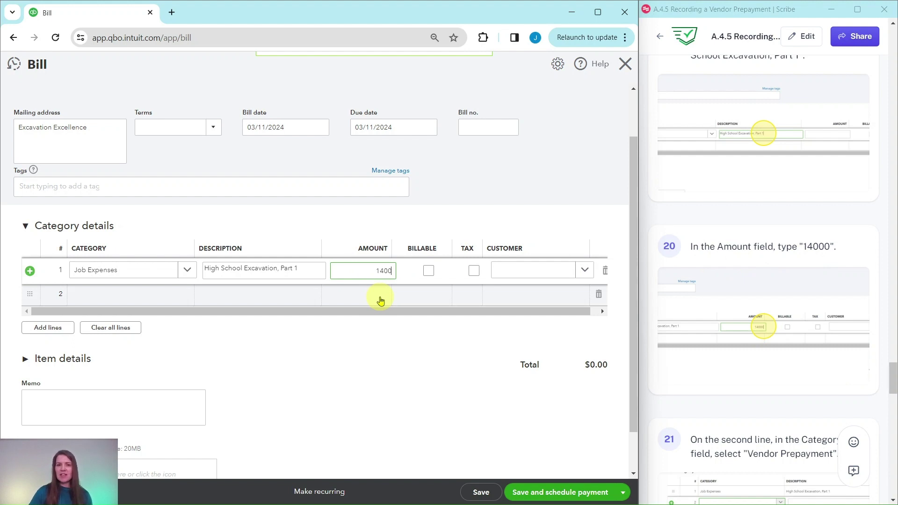
pyautogui.click(431, 319)
pyautogui.scroll(2, 552, 271)
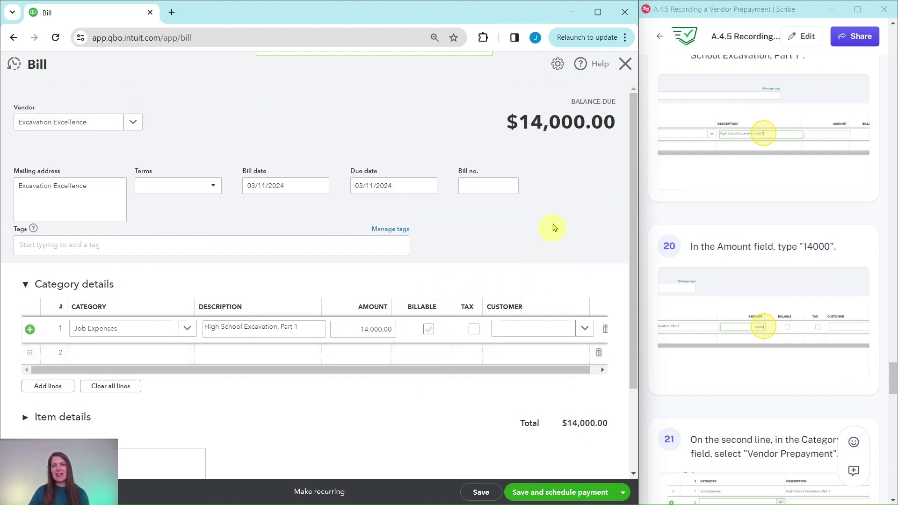
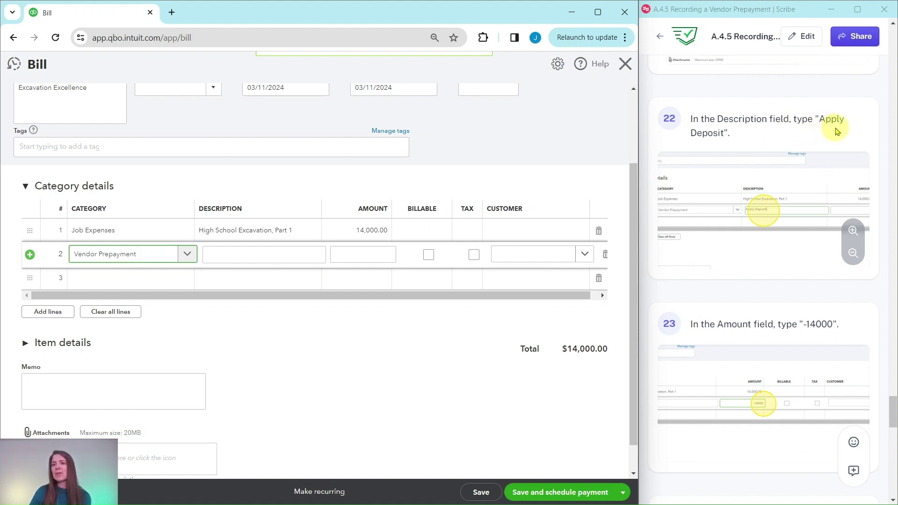
# Step: Describe the bill's Vendor Prepayment line as "Apply Deposit" and set its amount to -14000
pyautogui.click(283, 255)
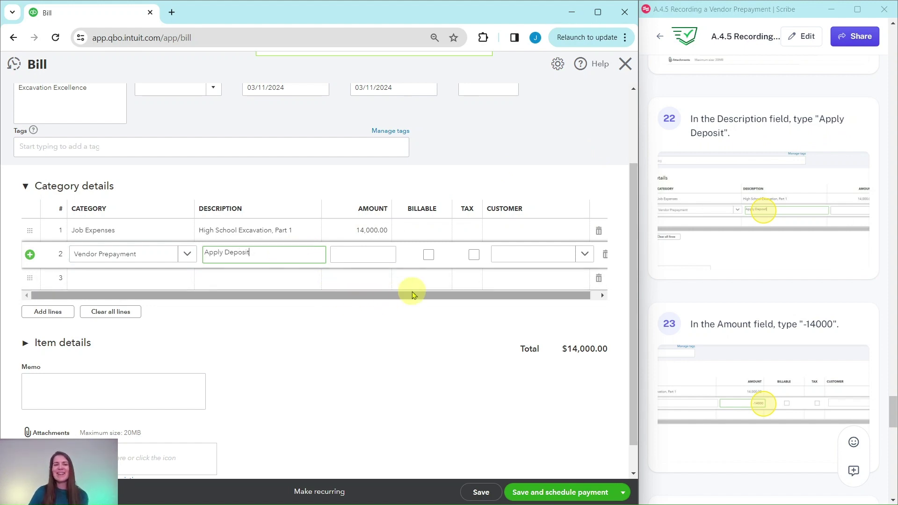
pyautogui.click(372, 256)
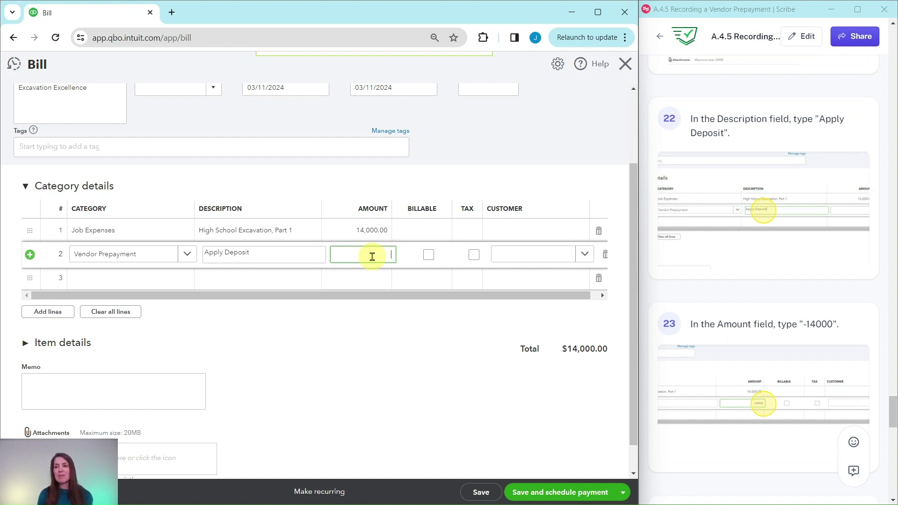
pyautogui.write('-14')
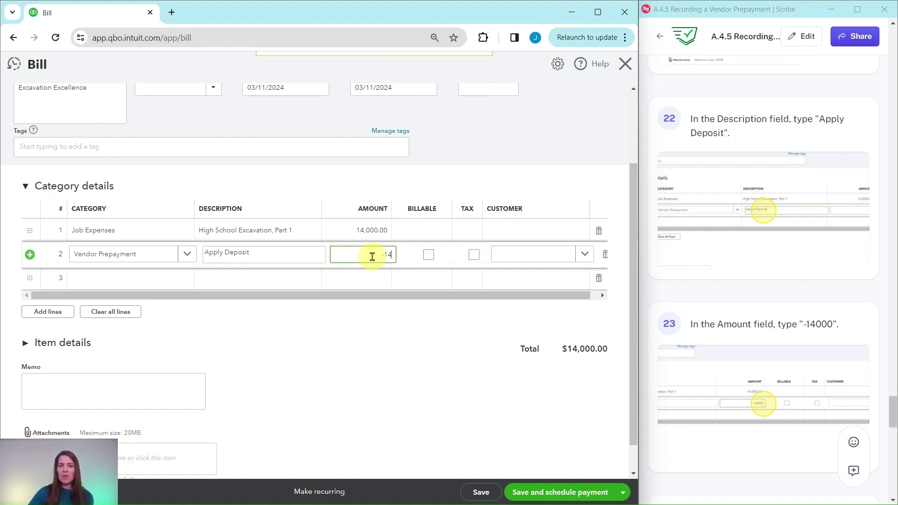
pyautogui.write(',000')
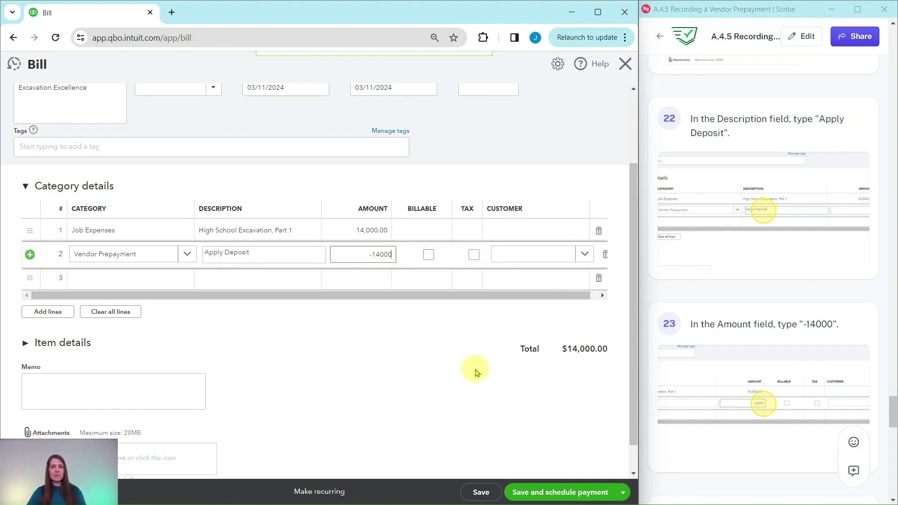
pyautogui.click(510, 361)
# Step: Check the guide's saving instruction and save and close the bill without scheduling a payment
pyautogui.scroll(-6, 697, 351)
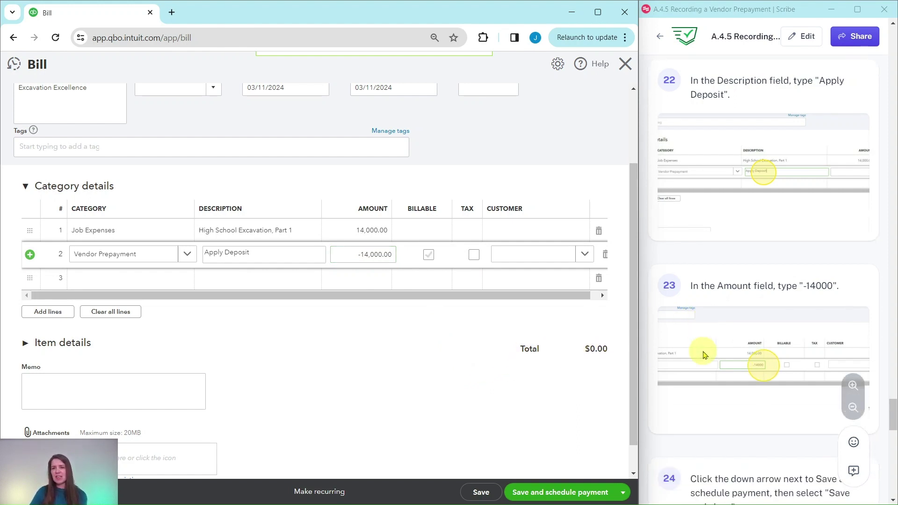
pyautogui.scroll(-2, 695, 351)
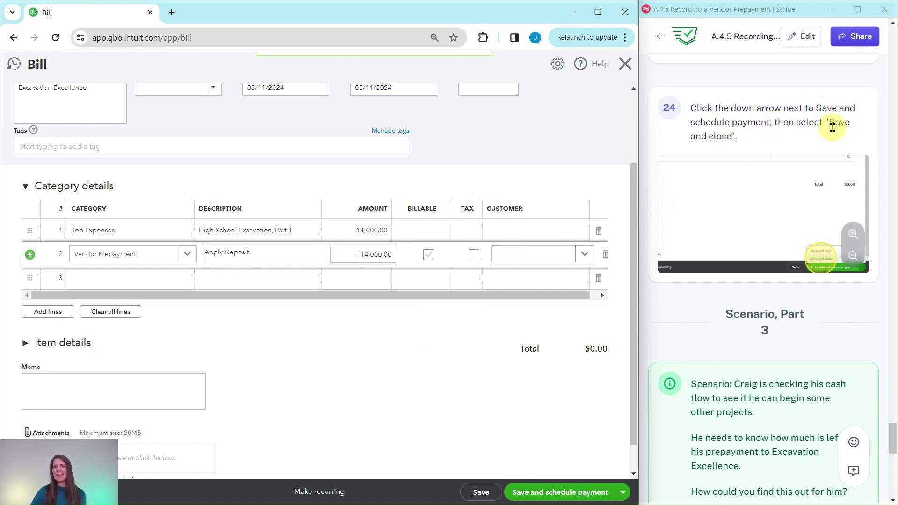
pyautogui.click(624, 494)
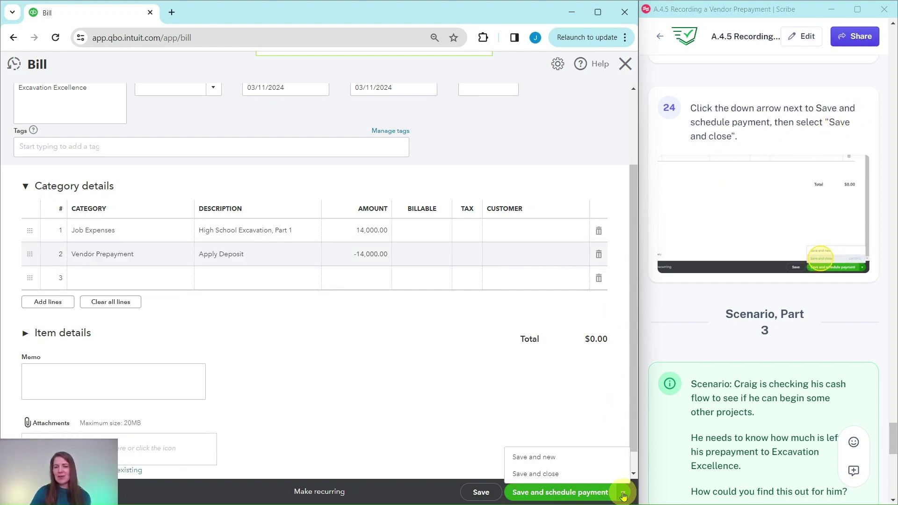
pyautogui.click(534, 473)
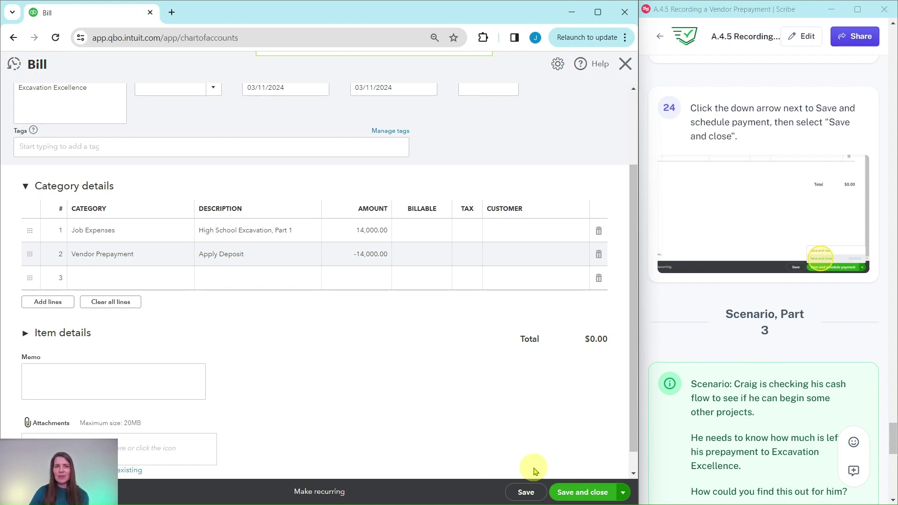
# Step: Read the guide's part 3 scenario about the remaining prepayment and open the list of standard reports
pyautogui.scroll(-2, 741, 220)
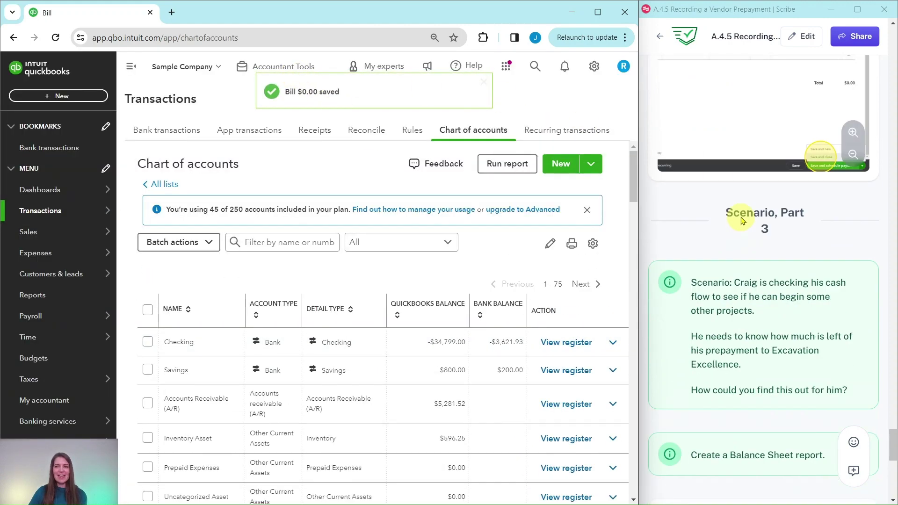
pyautogui.scroll(-4, 741, 220)
pyautogui.scroll(1, 694, 182)
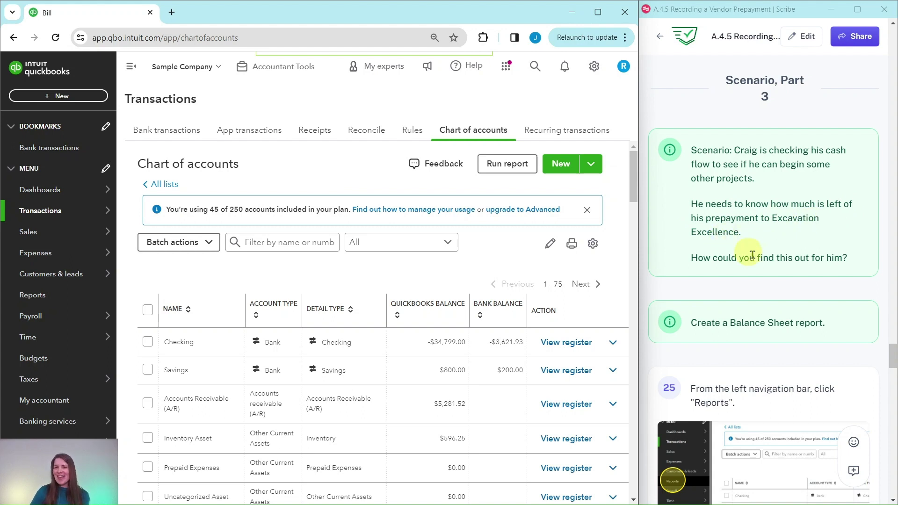
pyautogui.scroll(-3, 748, 252)
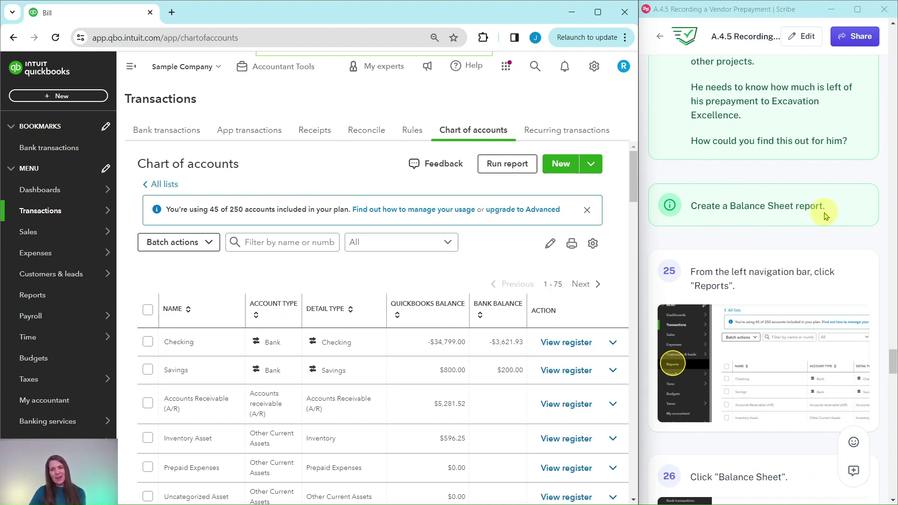
pyautogui.scroll(-3, 795, 215)
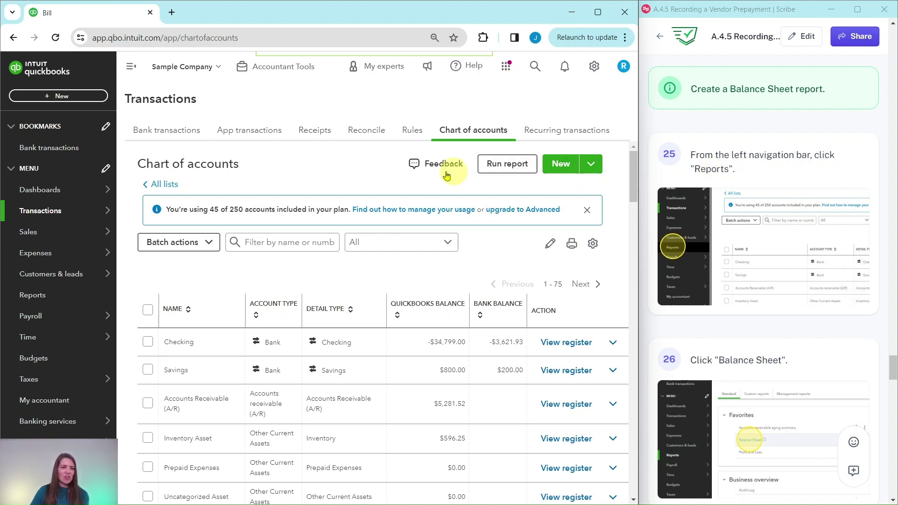
pyautogui.click(30, 299)
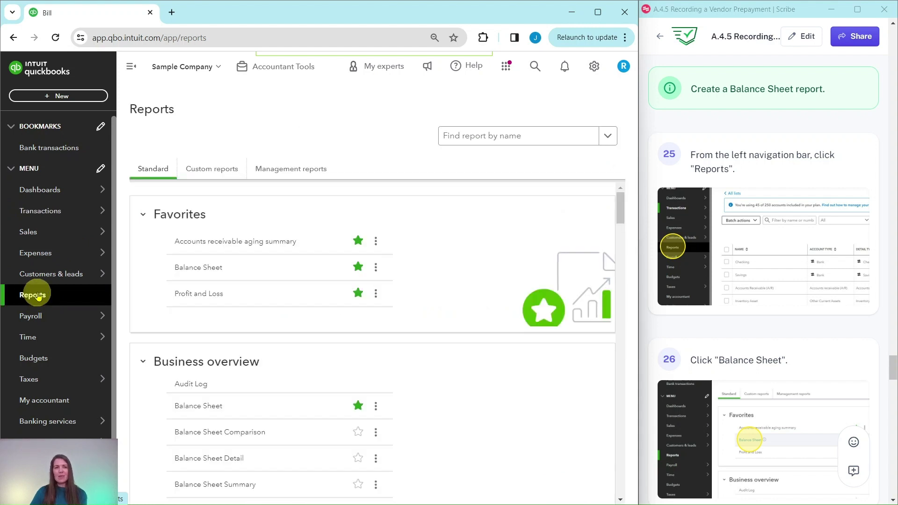
# Step: Open the Balance Sheet report and read the guide's instructions for setting the report period and running it
pyautogui.click(197, 274)
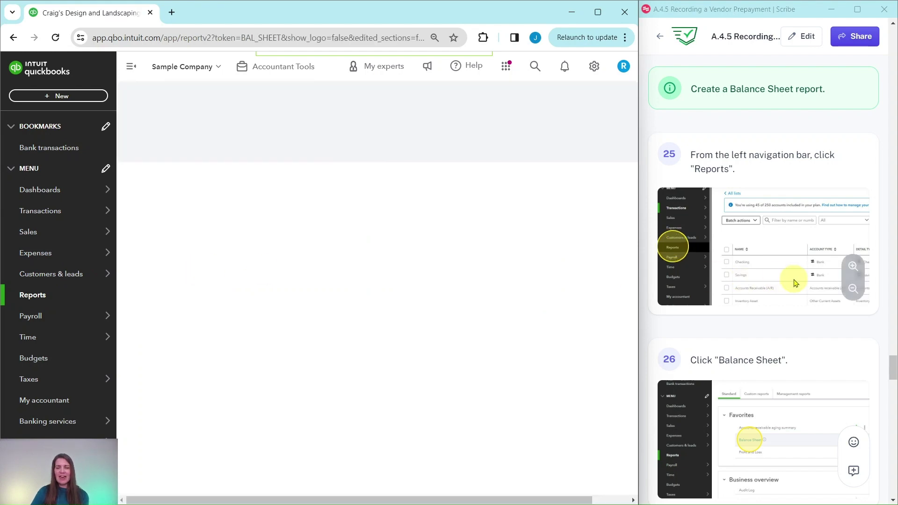
pyautogui.scroll(-2, 798, 279)
pyautogui.scroll(-6, 811, 262)
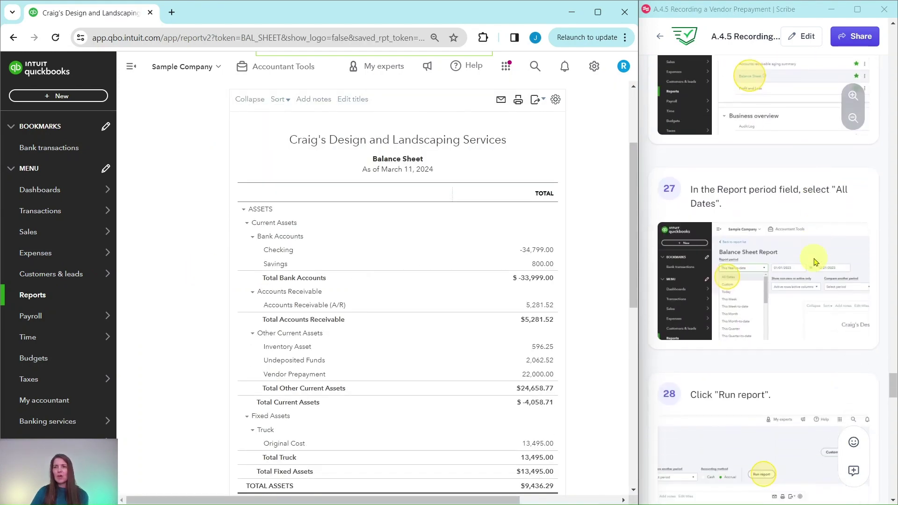
pyautogui.scroll(-1, 816, 262)
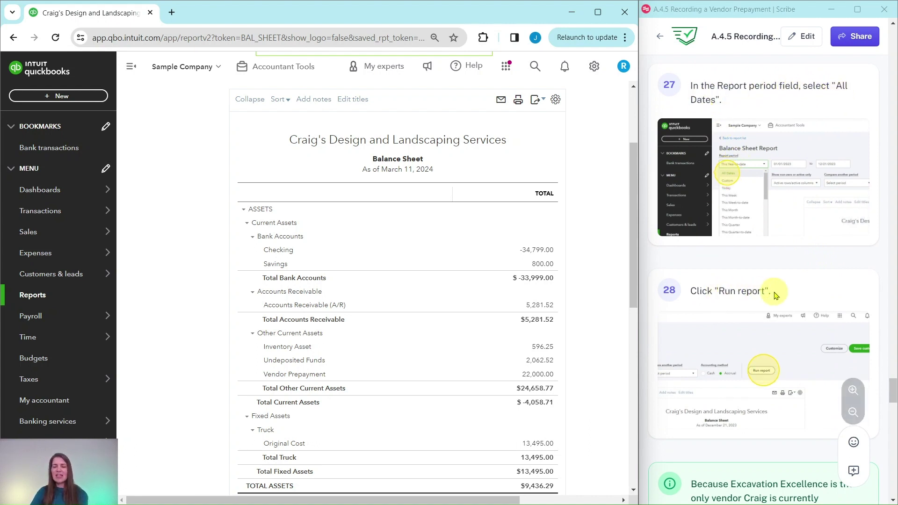
# Step: Set the Balance Sheet's report period to All Dates and run the report
pyautogui.scroll(3, 192, 282)
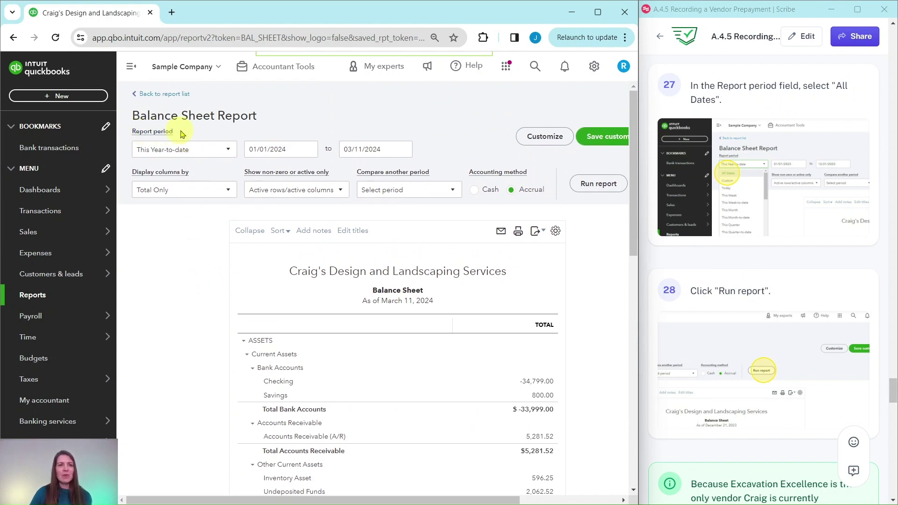
pyautogui.click(230, 150)
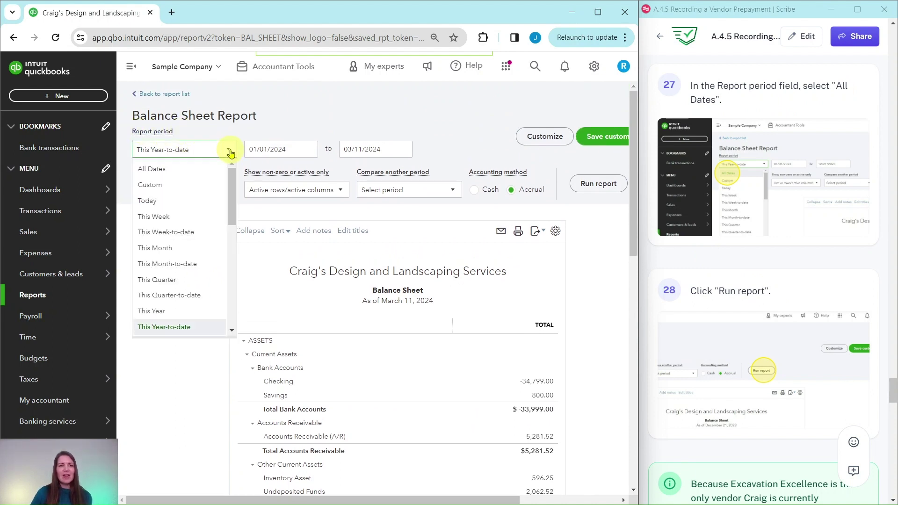
pyautogui.click(151, 171)
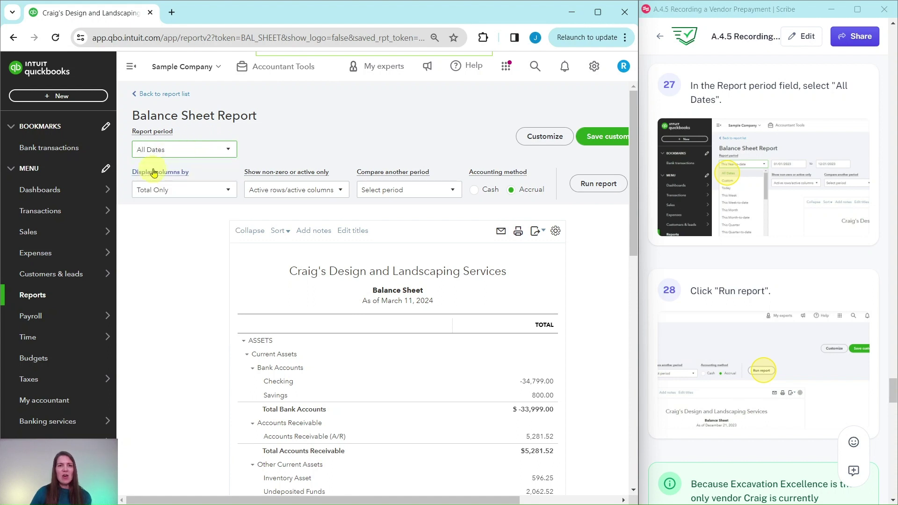
pyautogui.click(597, 183)
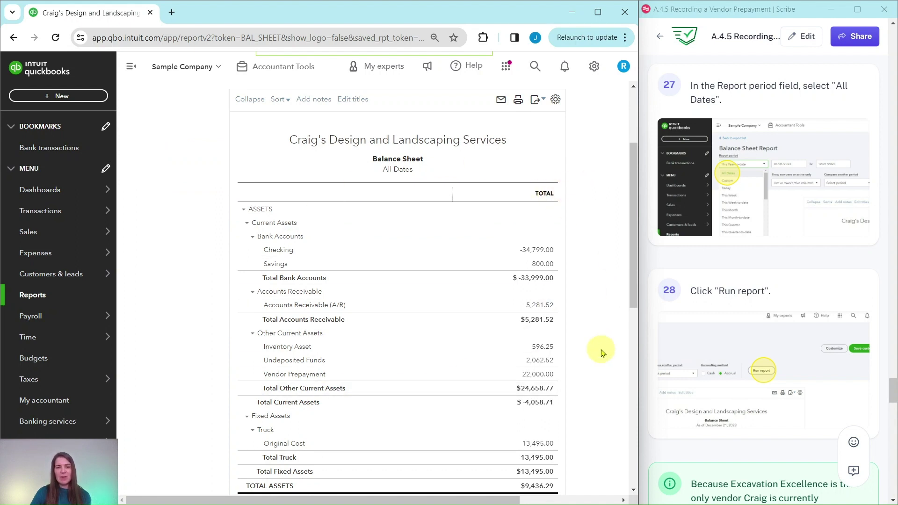
# Step: Read the guide's note on viewing prepayments by vendor and open the transaction details behind the Vendor Prepayment total
pyautogui.scroll(-5, 828, 263)
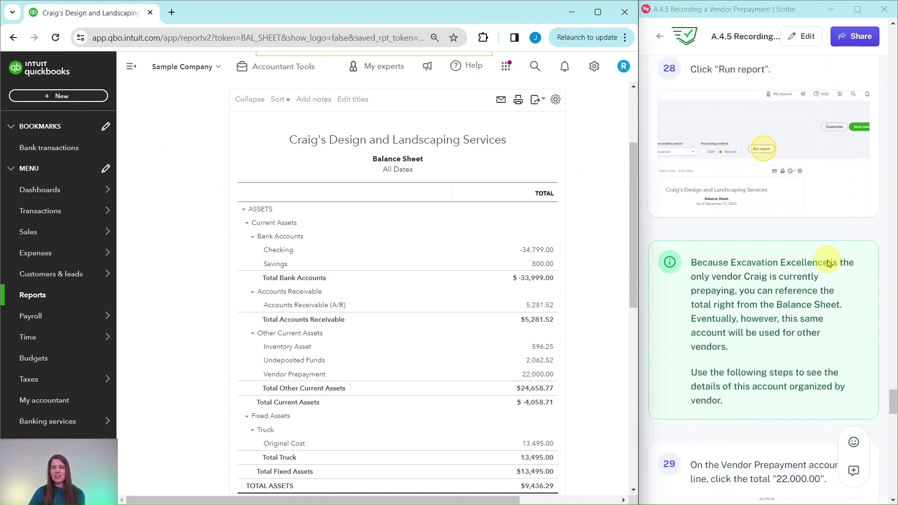
pyautogui.scroll(-3, 828, 263)
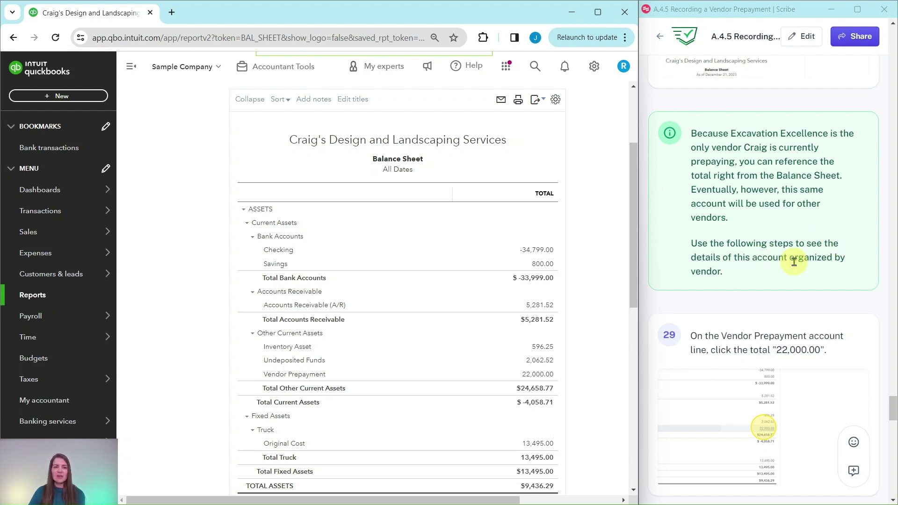
pyautogui.scroll(-3, 608, 260)
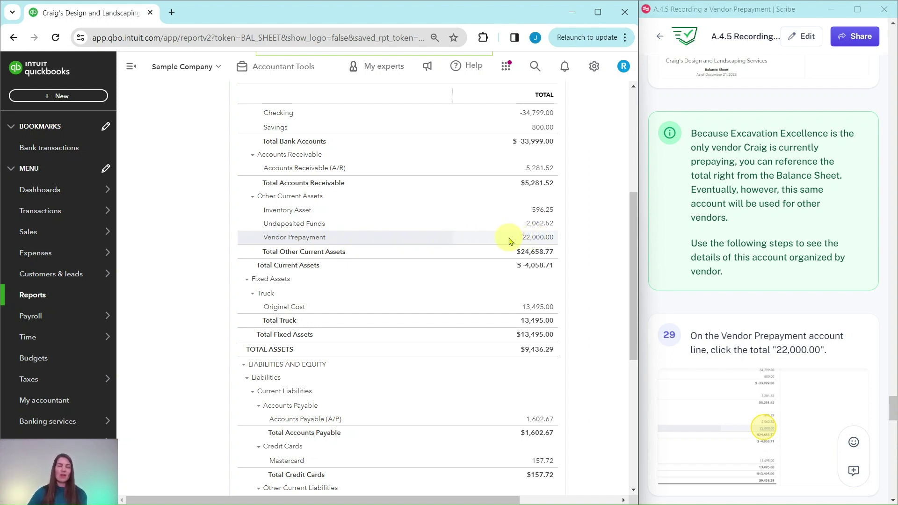
pyautogui.click(540, 239)
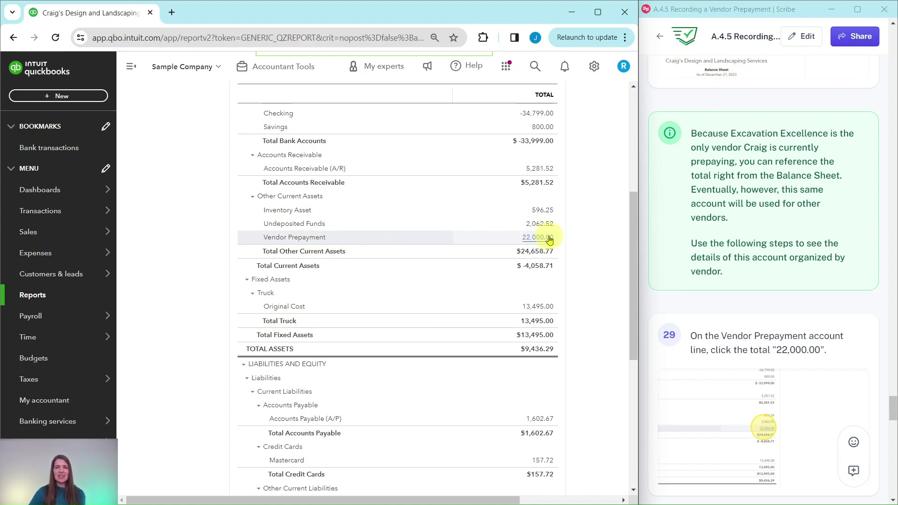
# Step: Examine the guide's Modern View and Classic View instructions for grouping by vendor, along with the Transaction Report's columns
pyautogui.scroll(-4, 753, 269)
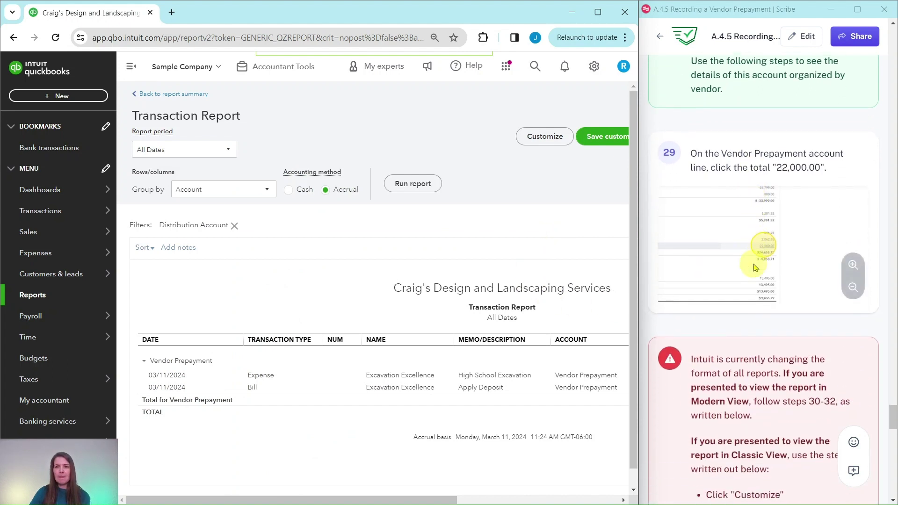
pyautogui.scroll(-1, 754, 268)
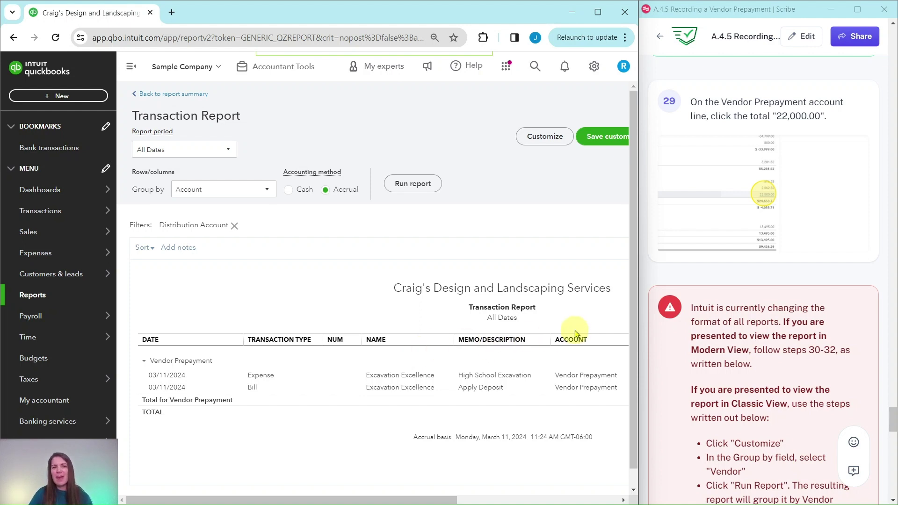
pyautogui.scroll(-1, 766, 305)
pyautogui.scroll(-3, 766, 305)
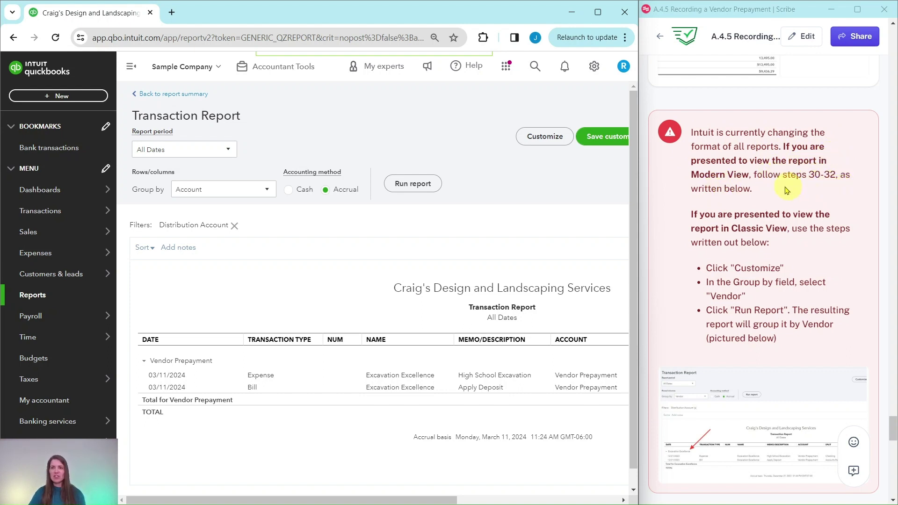
pyautogui.scroll(-4, 789, 428)
pyautogui.scroll(3, 790, 365)
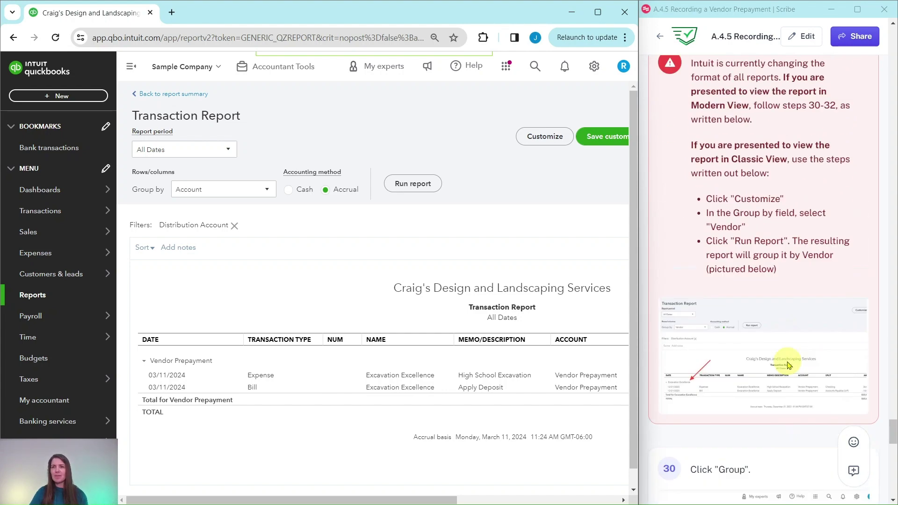
pyautogui.scroll(3, 790, 365)
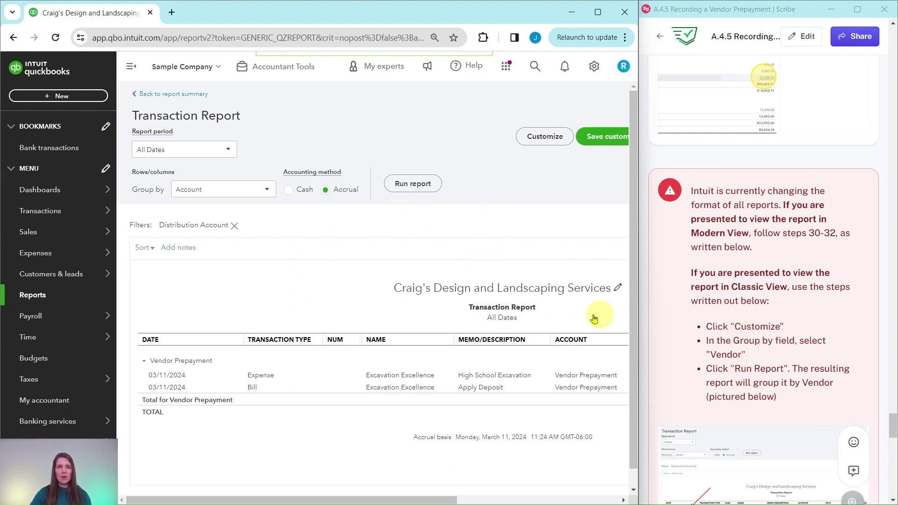
pyautogui.moveTo(427, 500); pyautogui.dragTo(394, 502)
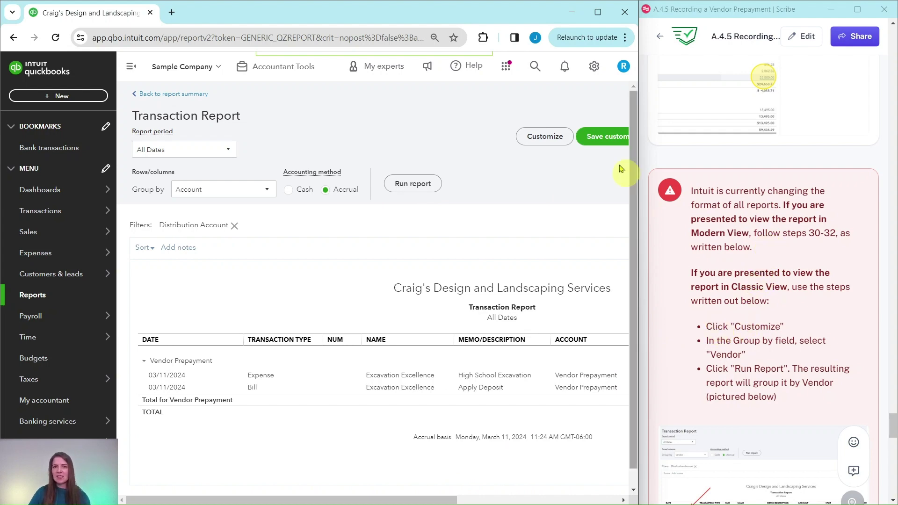
# Step: Customize the Transaction Report to group by Vendor and run it
pyautogui.click(541, 136)
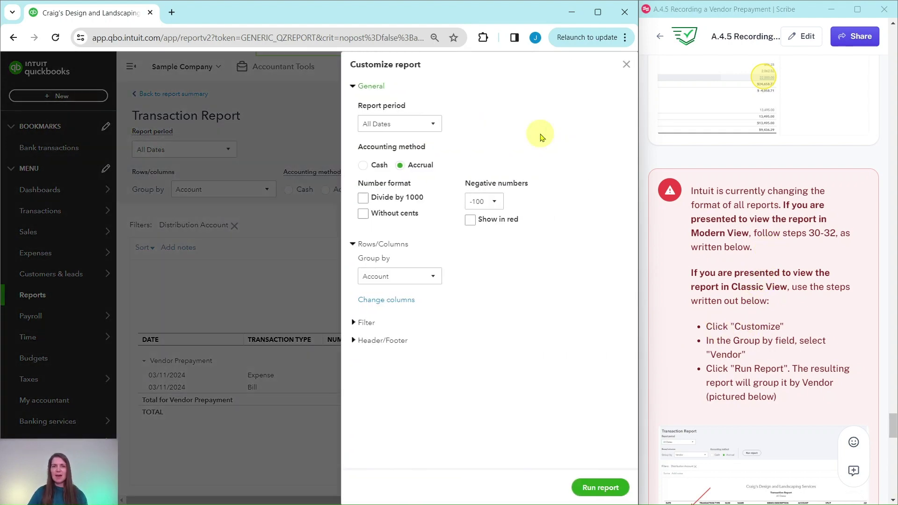
pyautogui.scroll(-1, 738, 248)
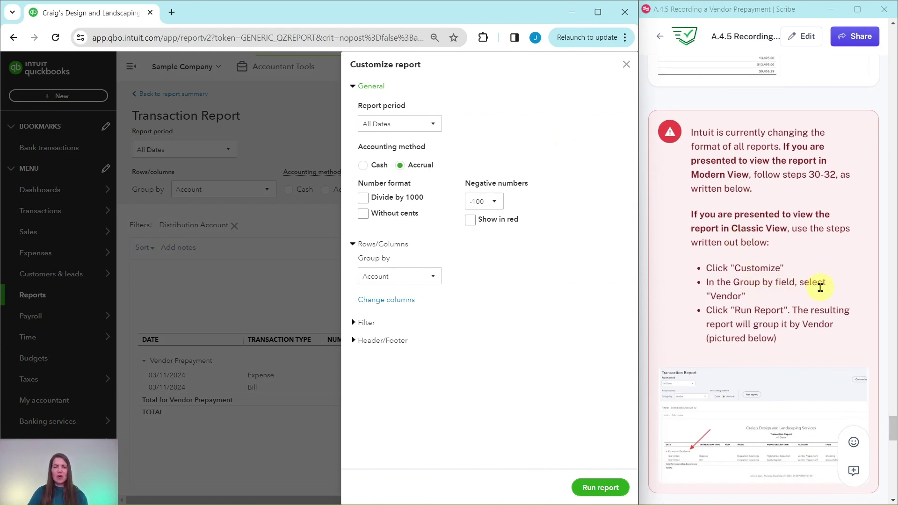
pyautogui.click(433, 280)
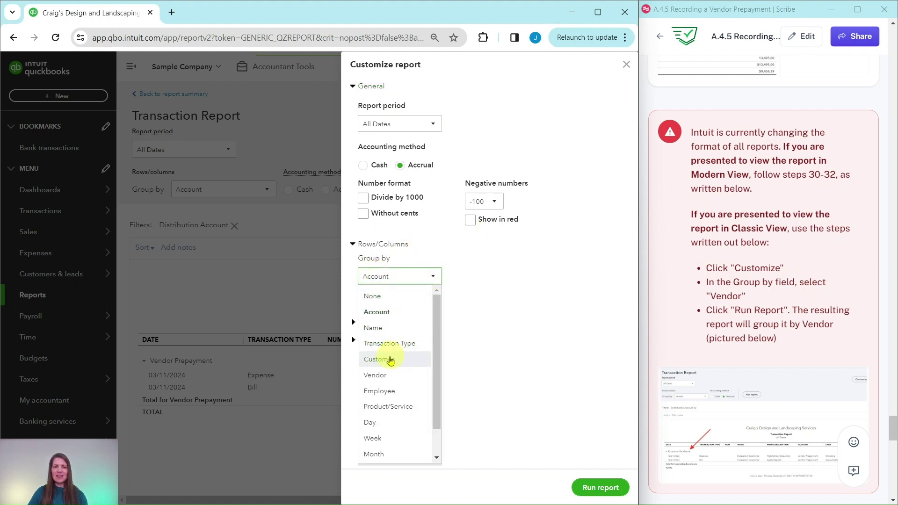
pyautogui.click(375, 375)
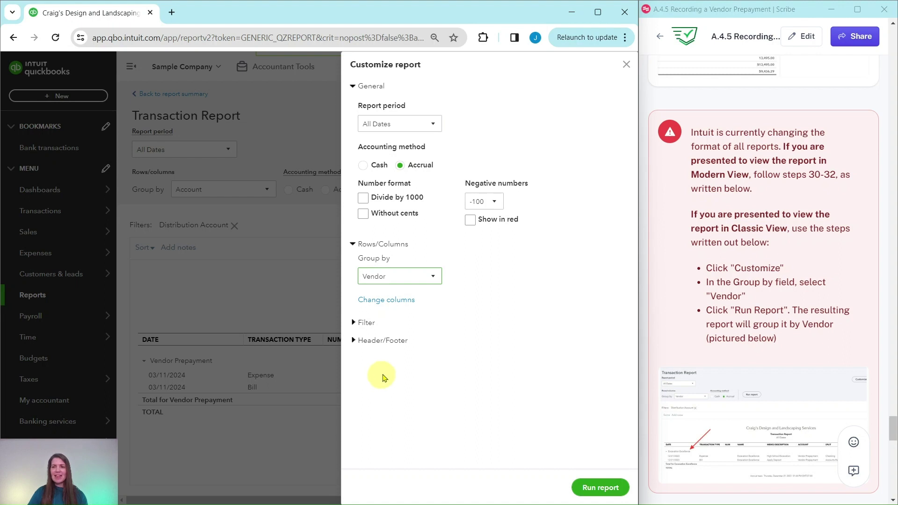
pyautogui.click(602, 489)
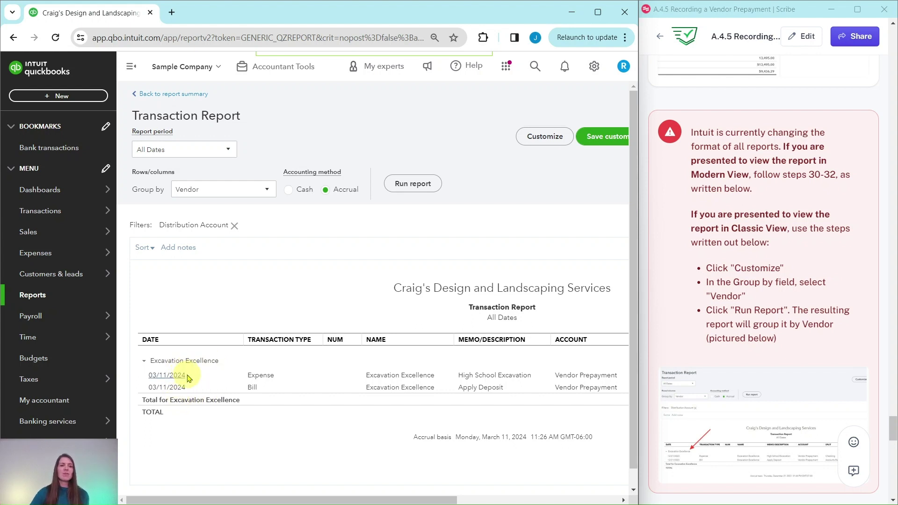
# Step: Collapse and re-expand the Excavation Excellence group and examine the remaining columns of its transactions
pyautogui.click(143, 361)
pyautogui.click(143, 362)
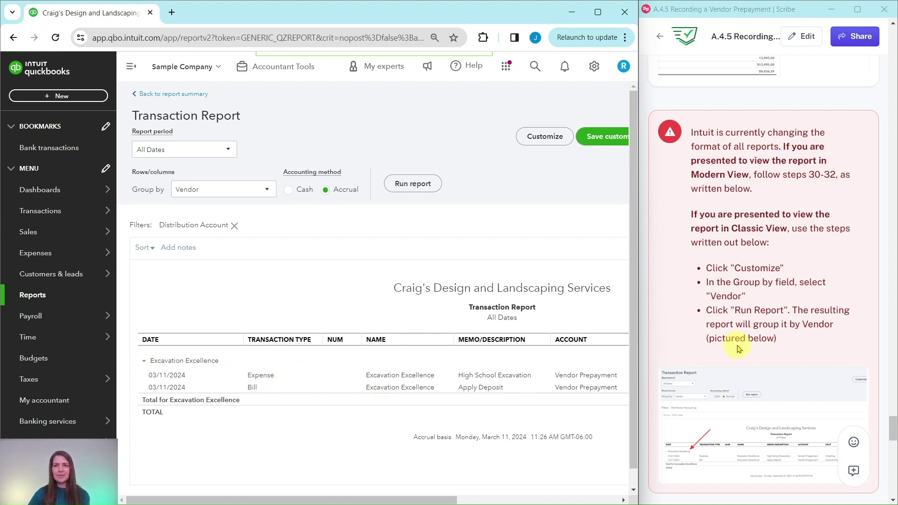
pyautogui.scroll(-6, 738, 347)
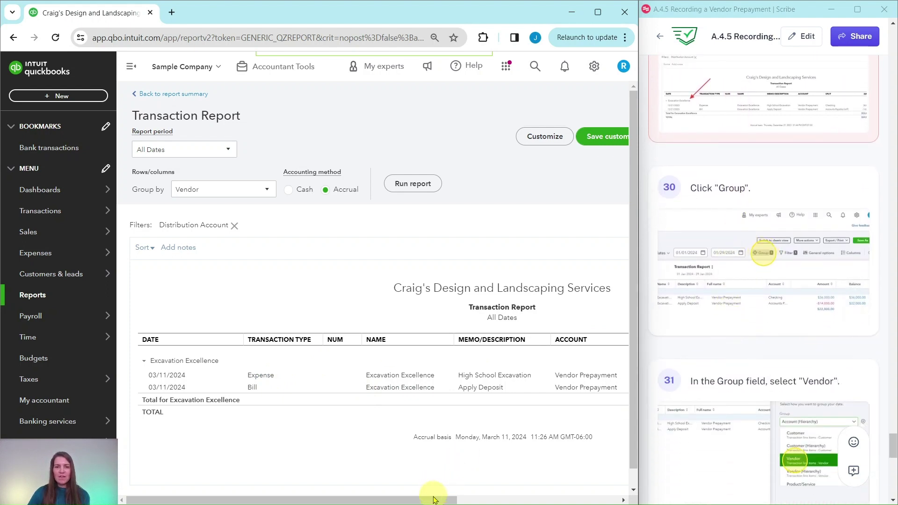
pyautogui.moveTo(432, 498); pyautogui.dragTo(771, 500)
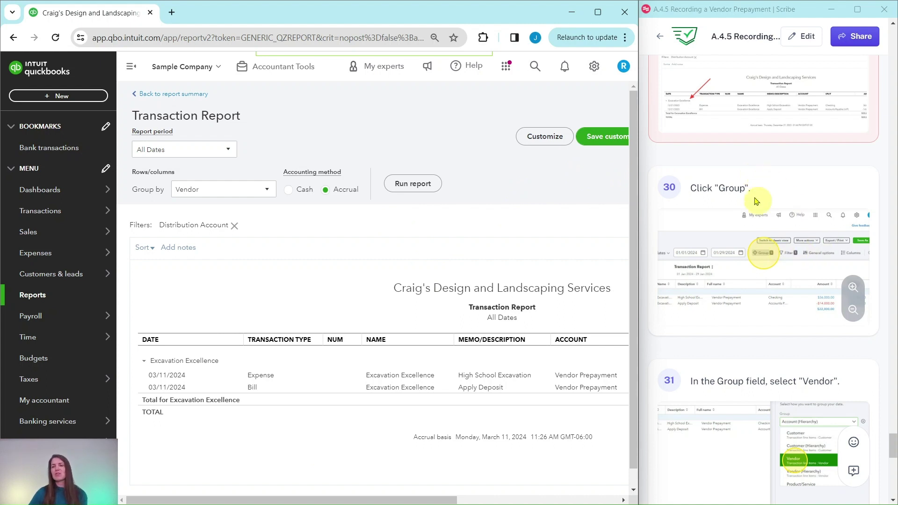
# Step: Read the guide's steps 30 to 32 on grouping by Vendor in Modern View and its closing sections
pyautogui.scroll(-1, 720, 188)
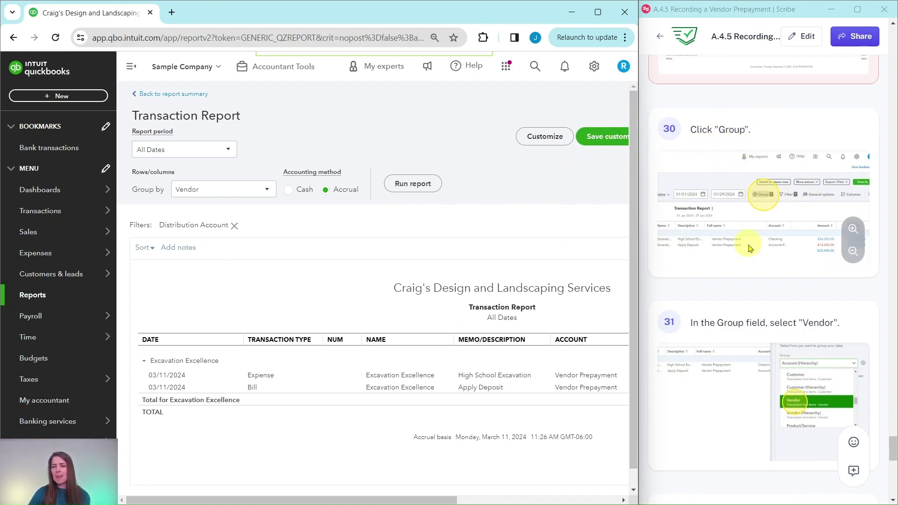
pyautogui.scroll(-2, 748, 248)
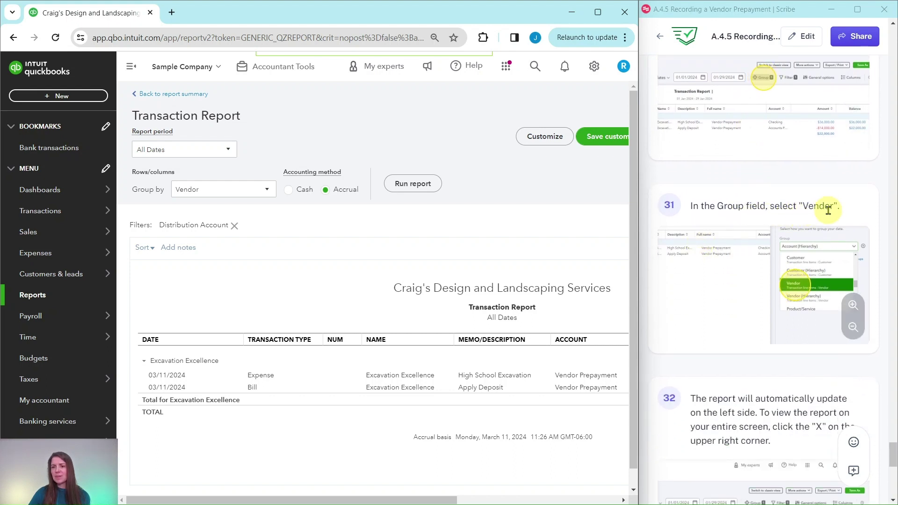
pyautogui.scroll(-4, 829, 210)
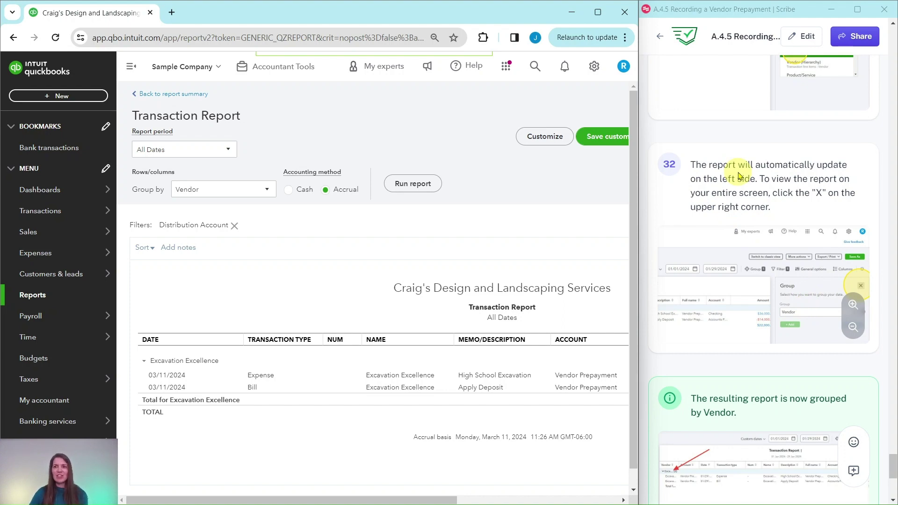
pyautogui.scroll(10, 748, 201)
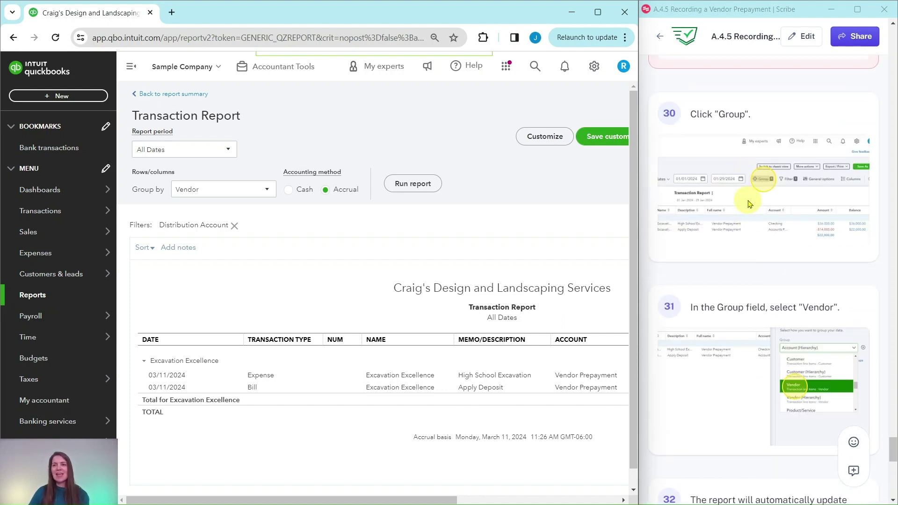
pyautogui.scroll(4, 749, 202)
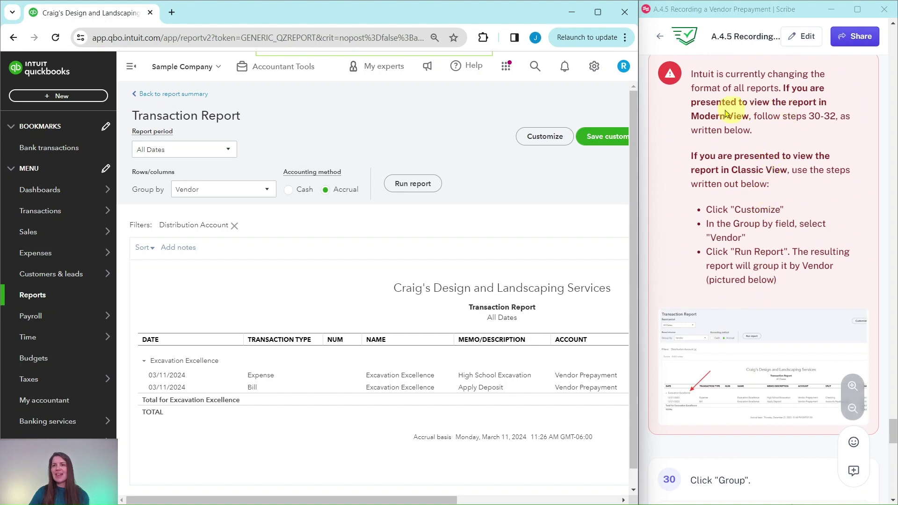
pyautogui.scroll(-10, 811, 240)
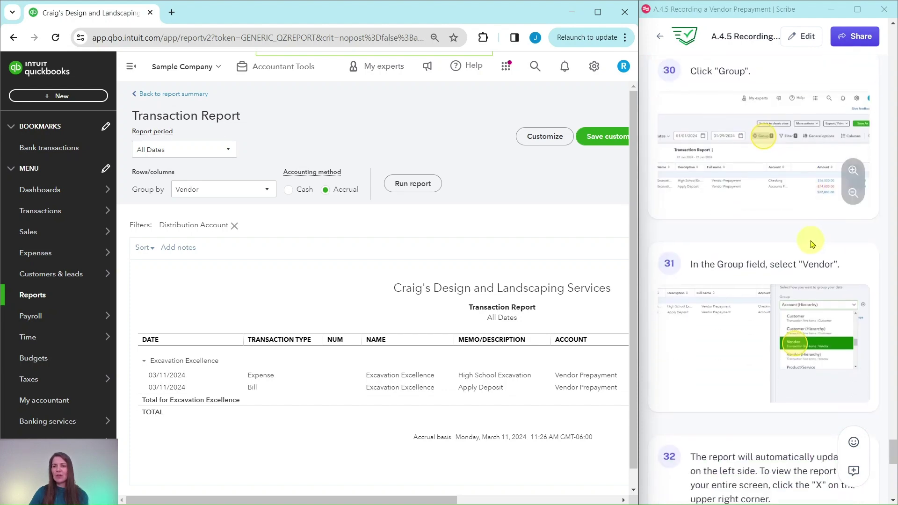
pyautogui.scroll(-10, 812, 240)
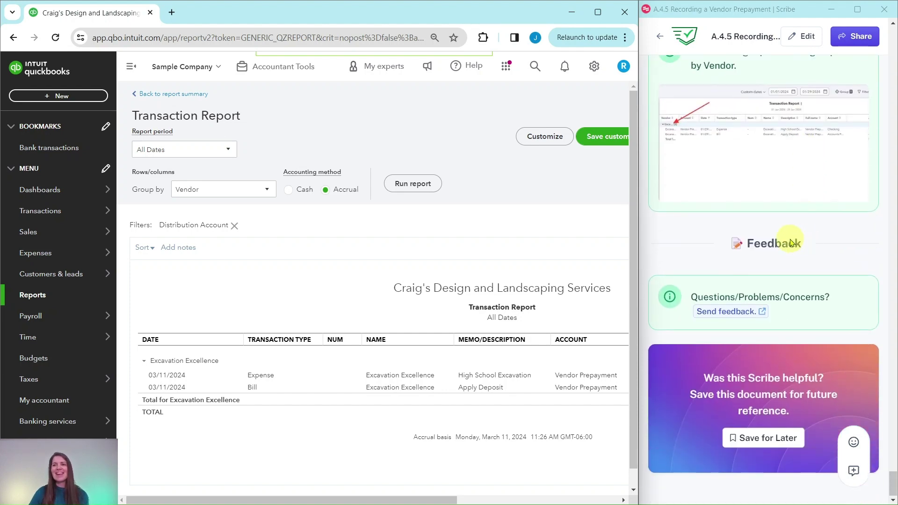
pyautogui.scroll(1, 790, 241)
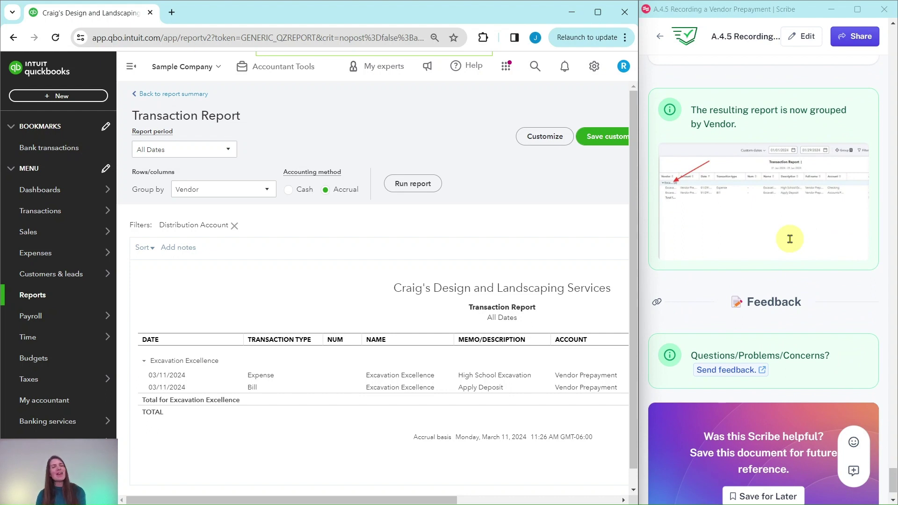